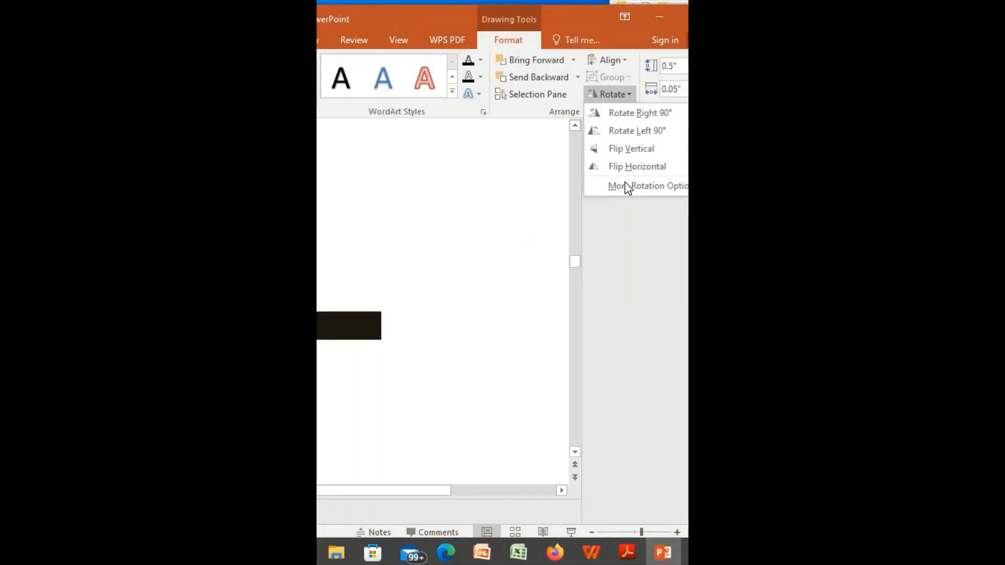
# Rotate the thin grey rod to 30° and shift it slightly so it stands over the gap between the black bars
pyautogui.click(627, 187)
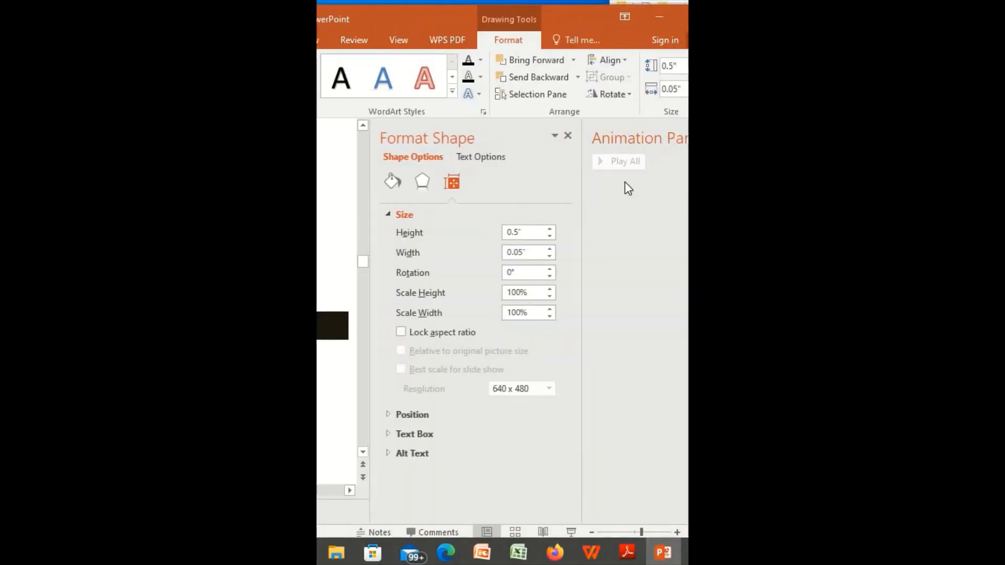
pyautogui.click(510, 272)
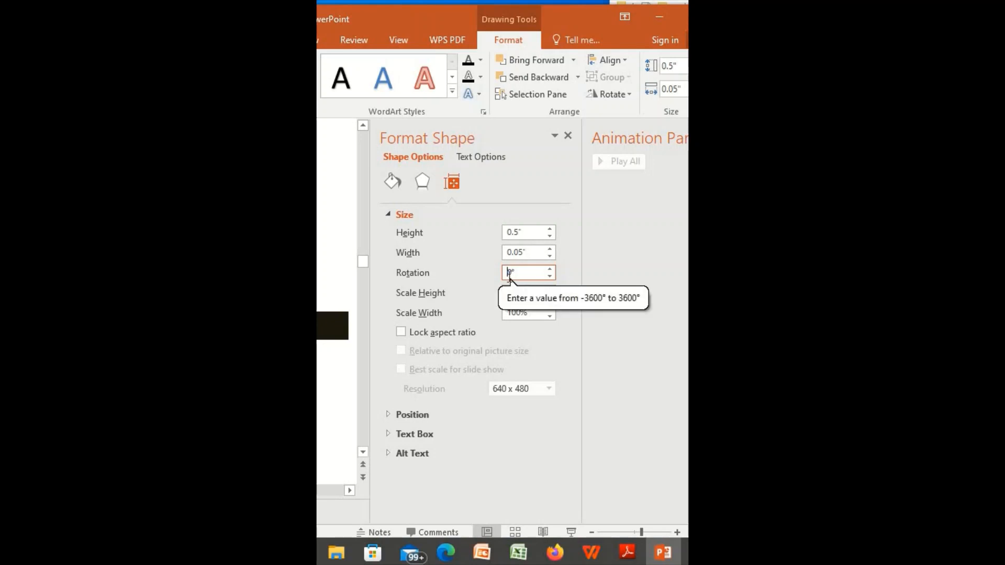
pyautogui.write('30')
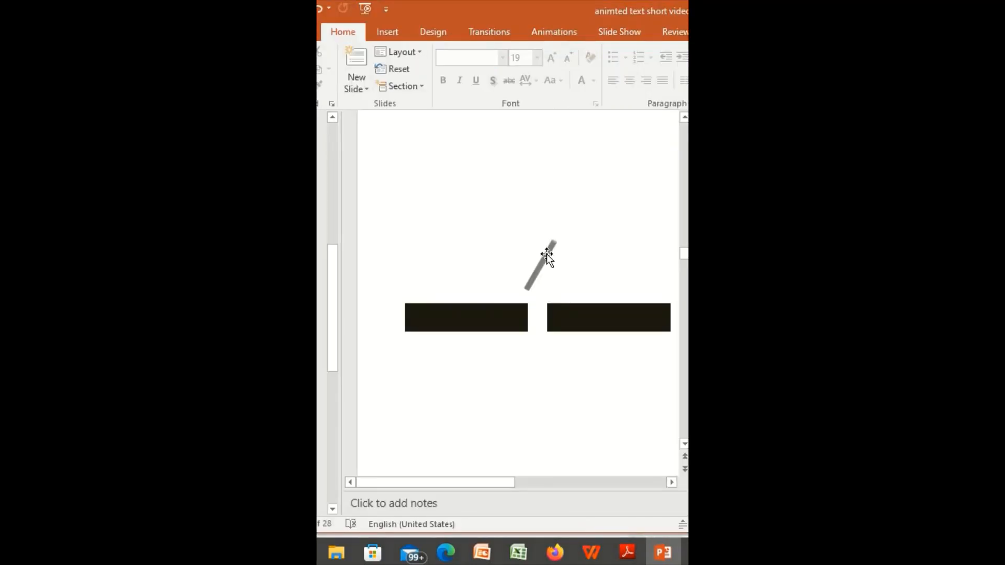
pyautogui.moveTo(550, 253); pyautogui.dragTo(562, 254)
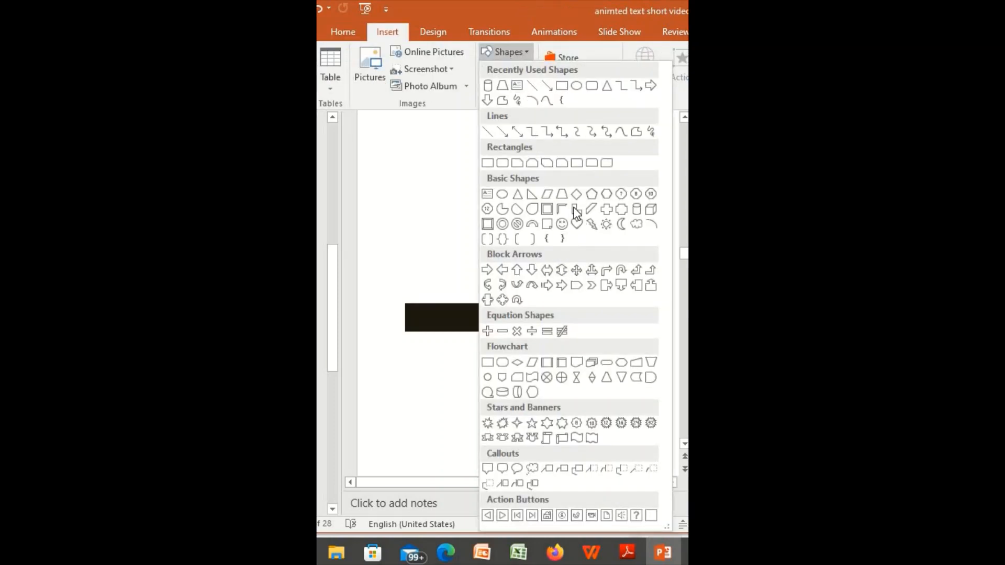
# Draw a trapezoid about 0.31" high and 0.17" wide beside the rod, with no outline and a red fill
pyautogui.click(560, 194)
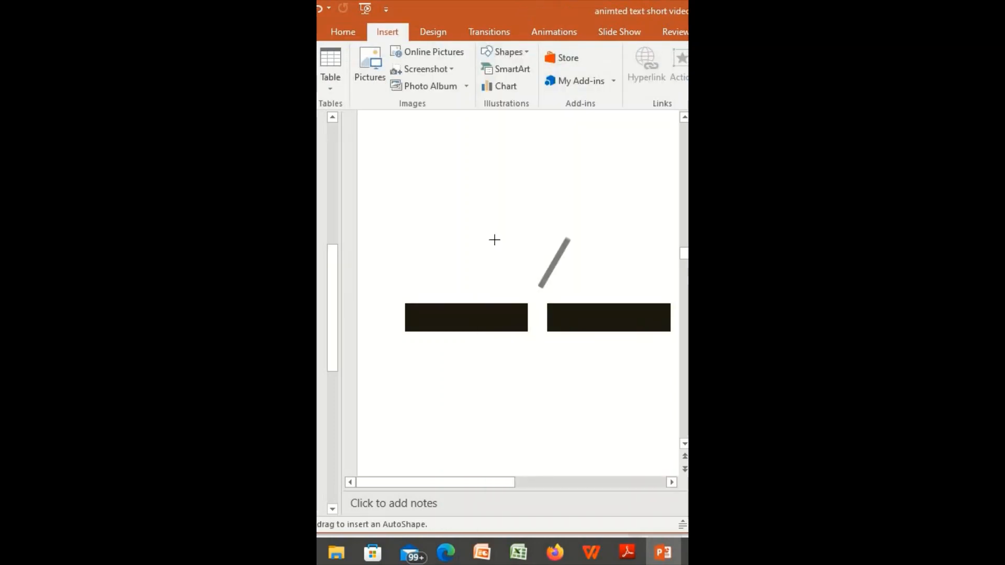
pyautogui.moveTo(491, 232); pyautogui.dragTo(510, 264)
pyautogui.click(597, 68)
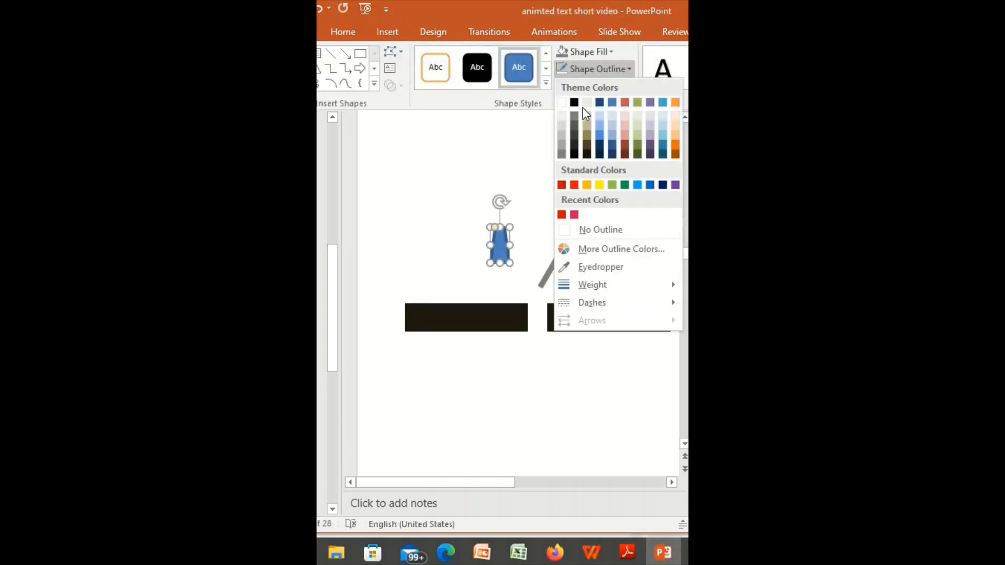
pyautogui.click(589, 229)
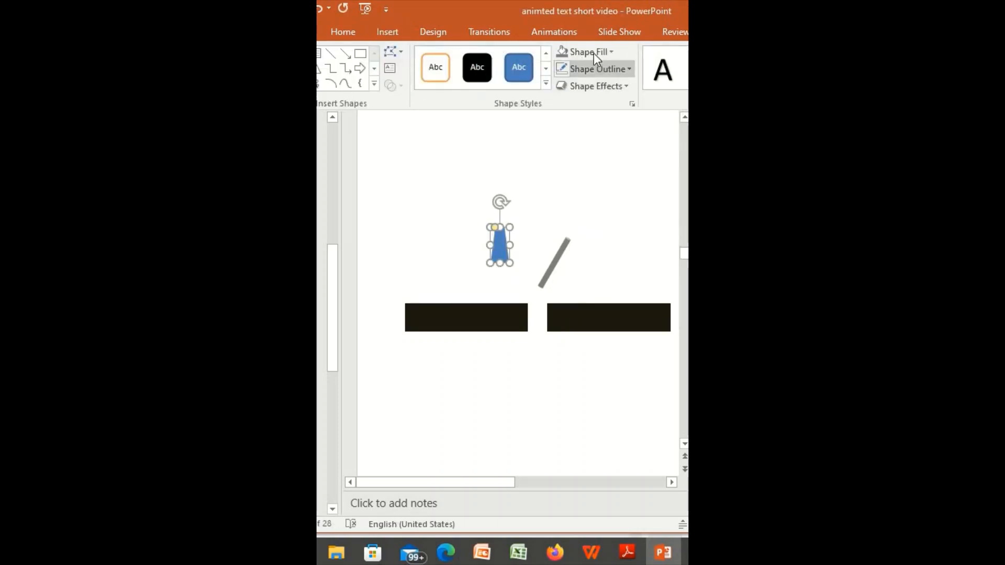
pyautogui.click(594, 53)
pyautogui.click(575, 168)
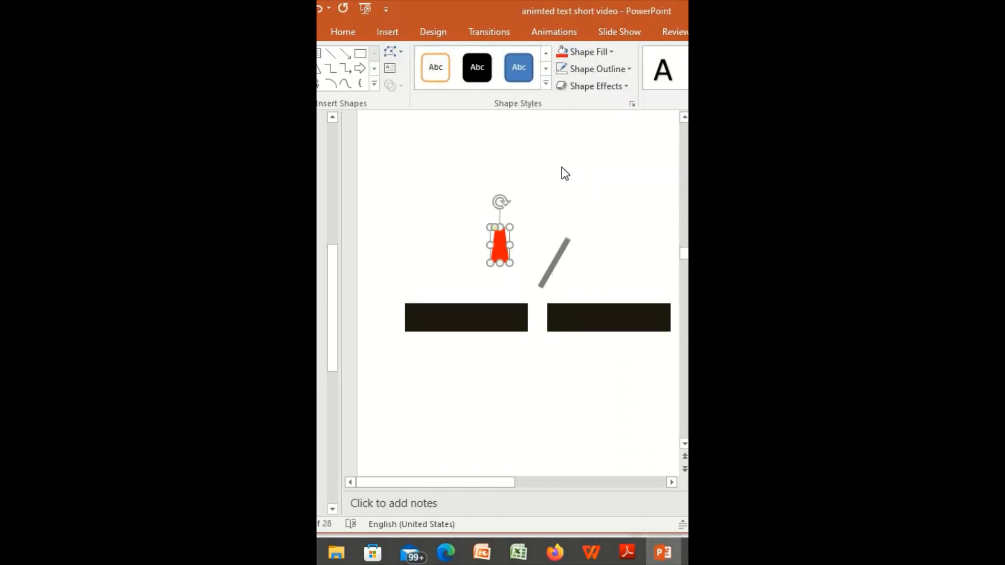
# Change the red trapezoid's fill to a pattern fill using the large confetti pattern
pyautogui.rightClick(503, 250)
pyautogui.click(564, 520)
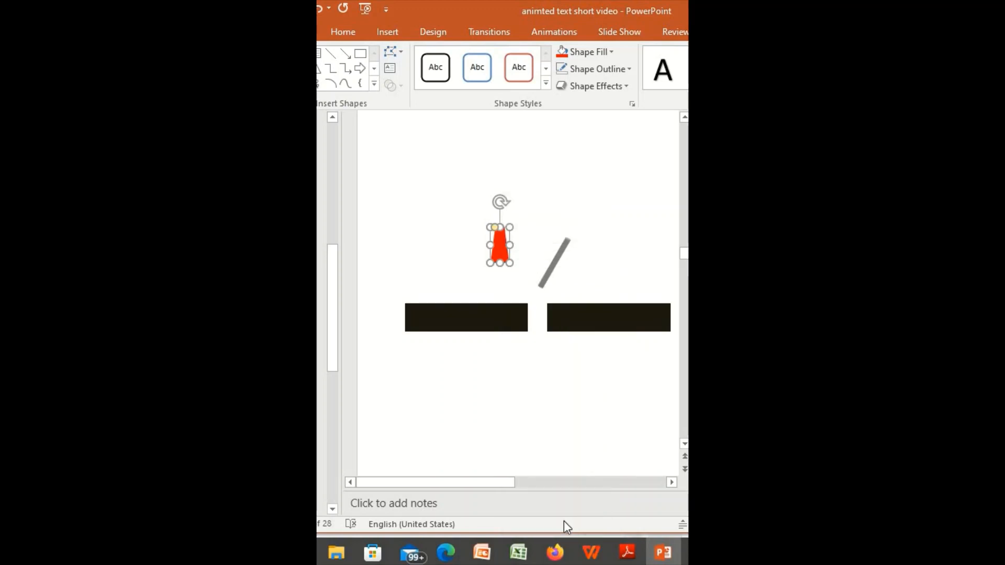
pyautogui.click(475, 294)
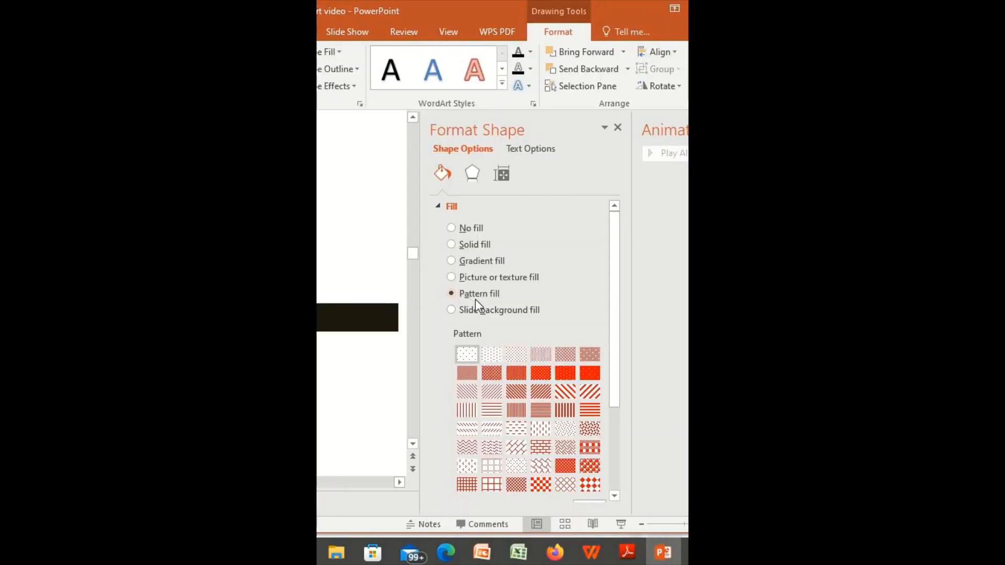
pyautogui.click(590, 429)
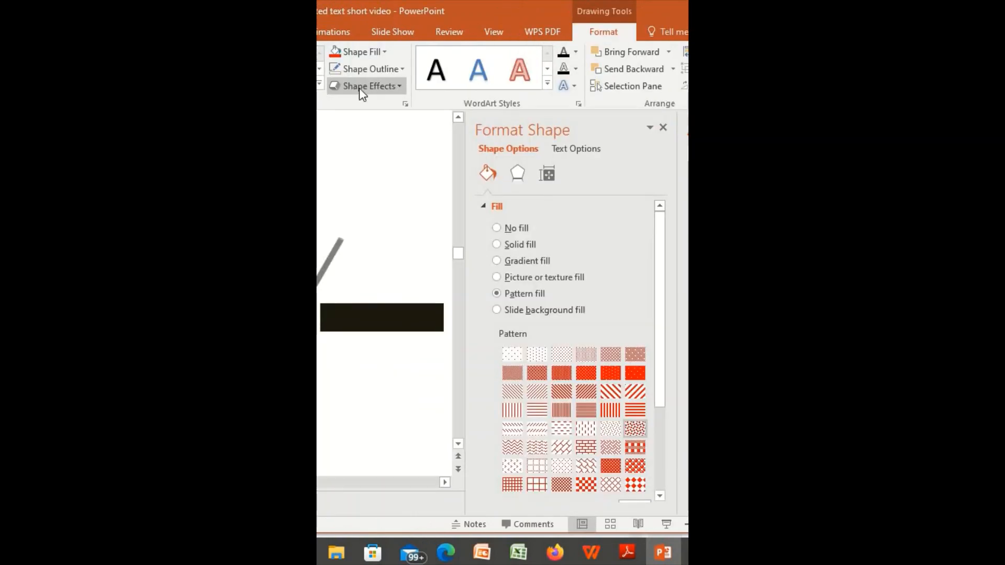
# Add a red glow effect to the patterned trapezoid and set its rotation to 30°
pyautogui.click(359, 88)
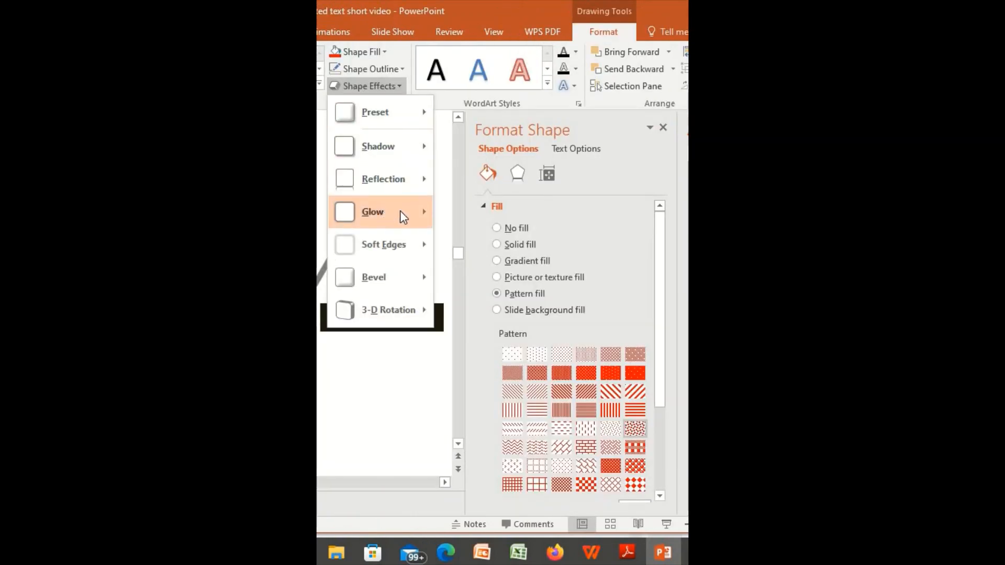
pyautogui.moveTo(400, 210)
pyautogui.click(485, 287)
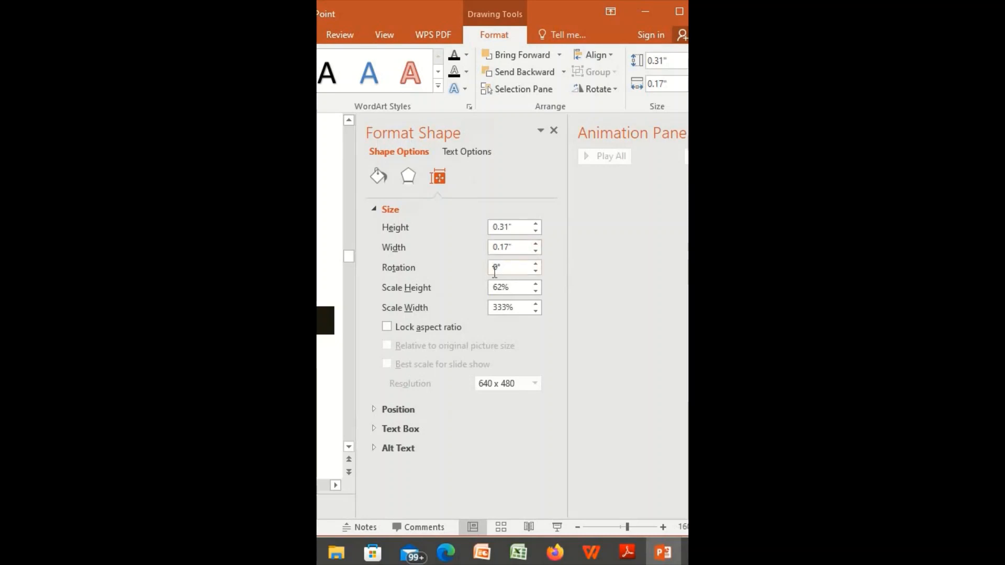
pyautogui.click(495, 268)
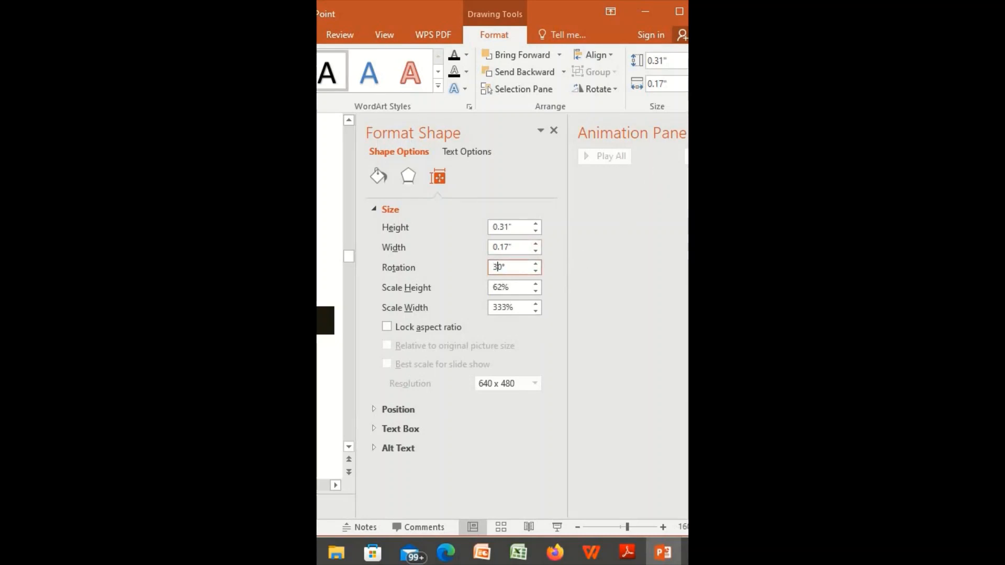
pyautogui.press('Escape')
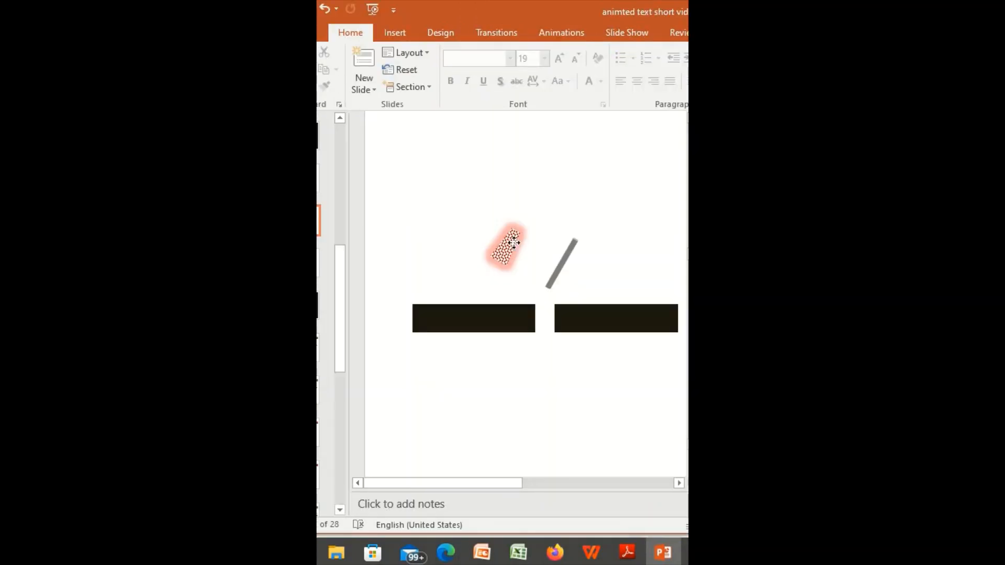
# Narrow the glowing trapezoid and place it at the lower end of the rod, over the gap between the bars
pyautogui.click(513, 243)
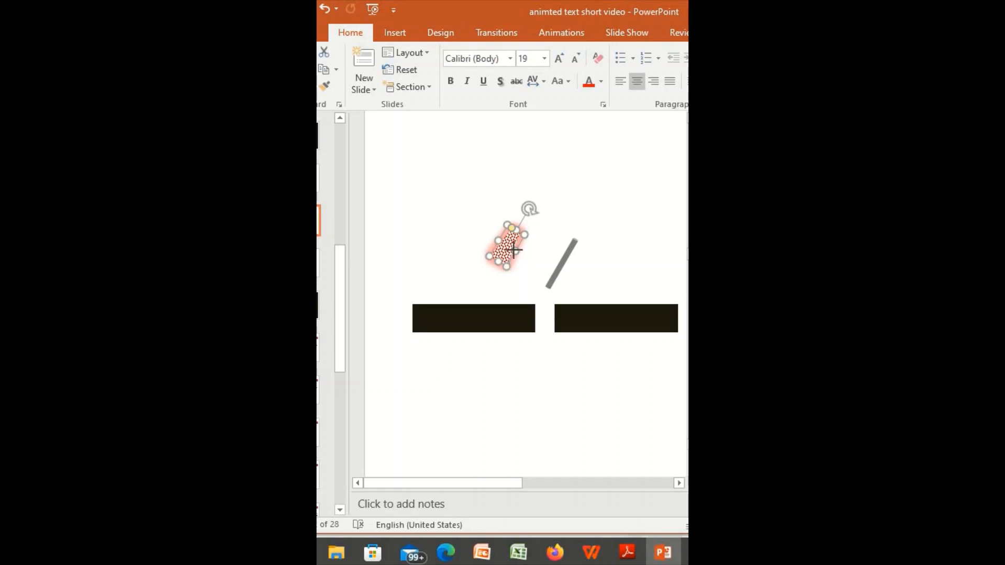
pyautogui.moveTo(514, 251); pyautogui.dragTo(509, 247)
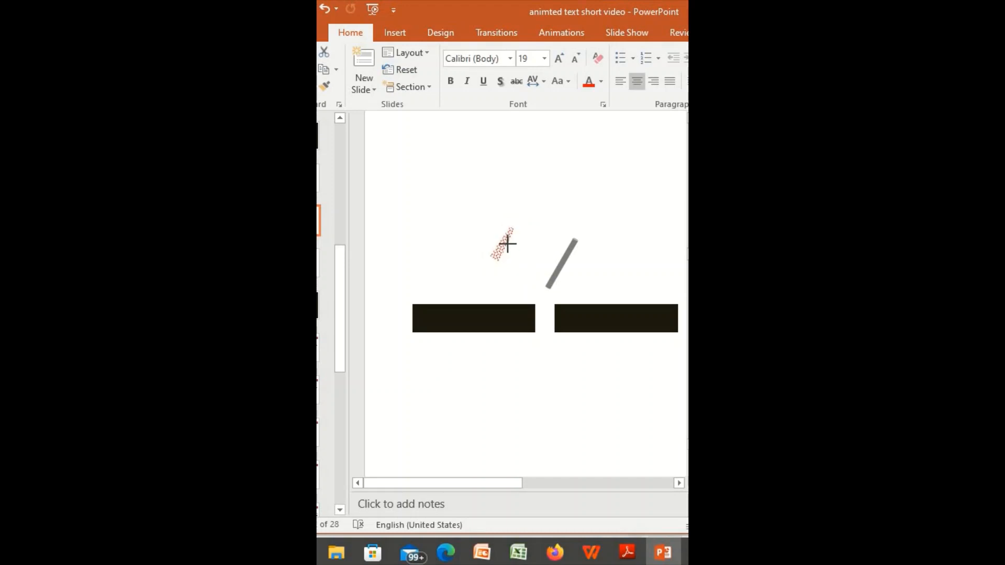
pyautogui.moveTo(504, 238); pyautogui.dragTo(542, 295)
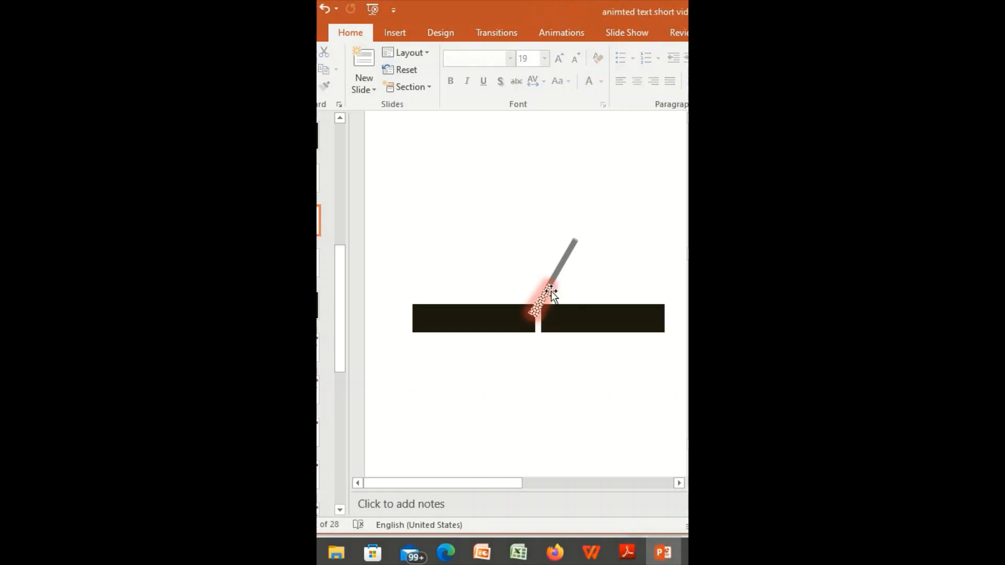
# Apply a Wipe animation to the glowing trapezoid, with its direction set to From Top
pyautogui.click(544, 297)
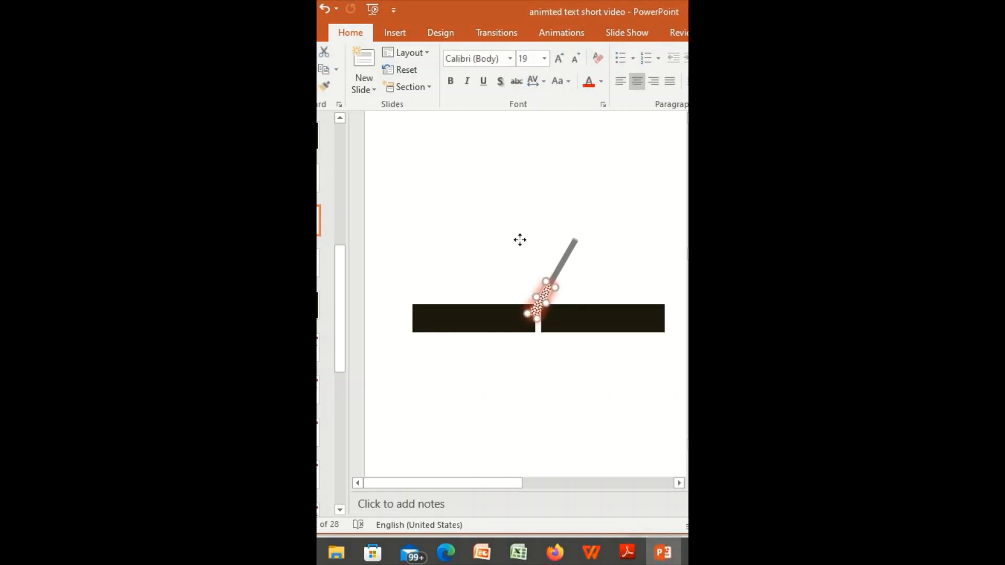
pyautogui.click(556, 40)
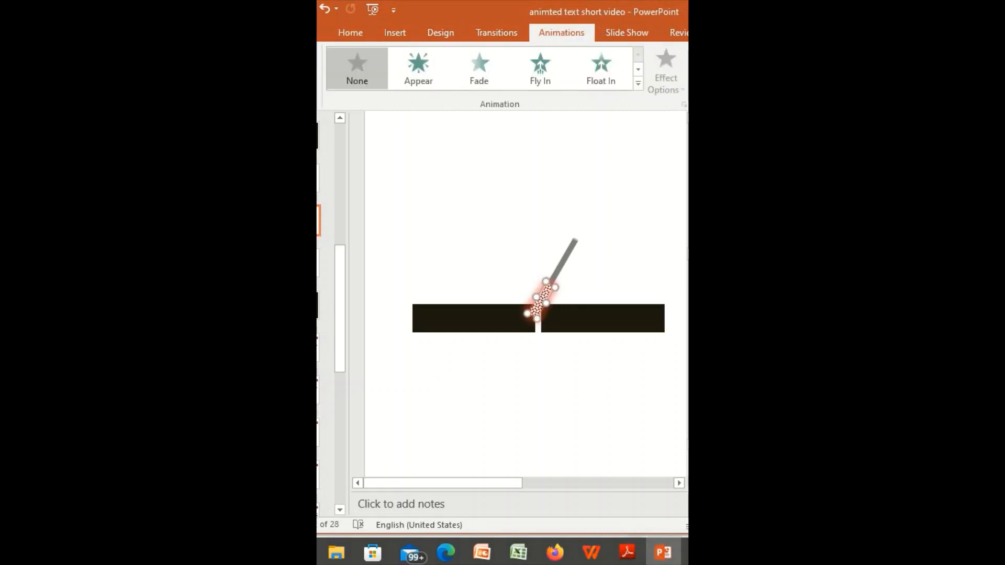
pyautogui.click(530, 90)
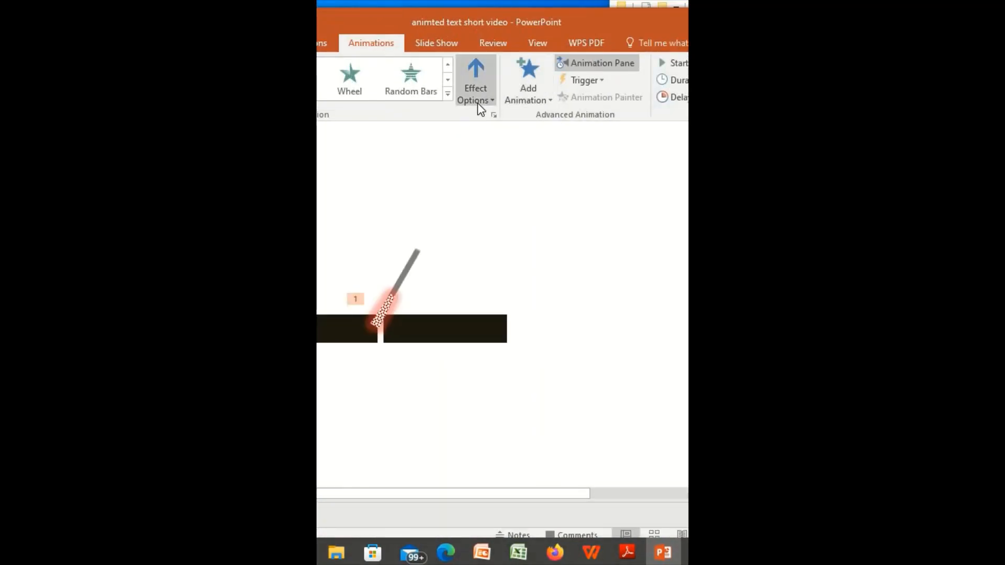
pyautogui.click(477, 103)
pyautogui.click(496, 242)
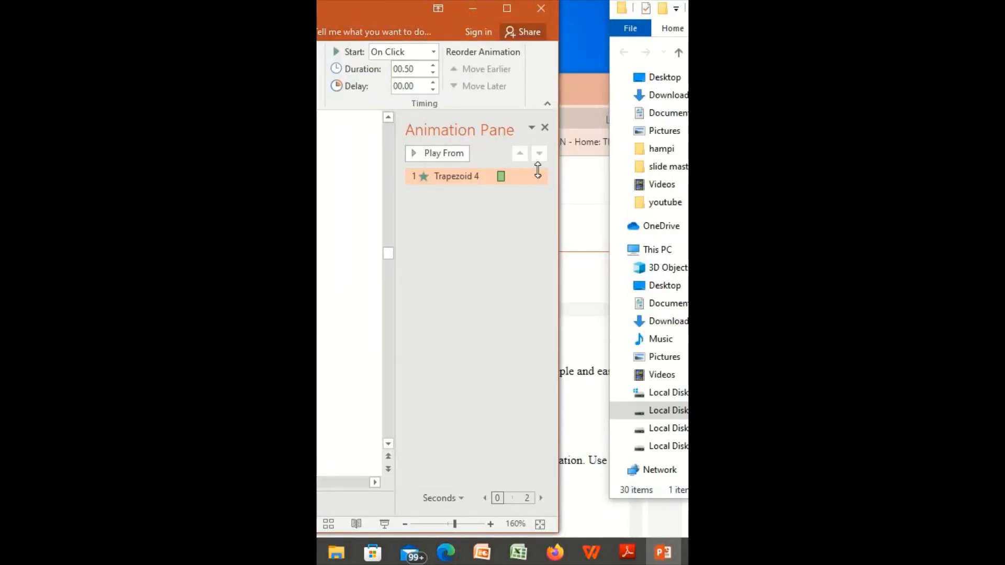
# Set the trapezoid's Wipe animation to repeat Until Next Click and preview it in the slide show
pyautogui.click(539, 178)
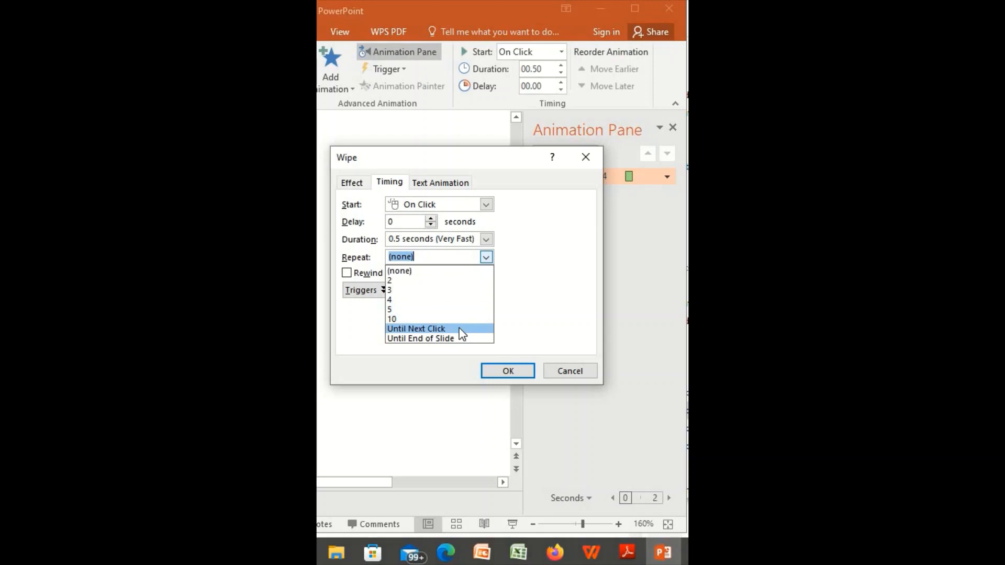
pyautogui.click(459, 329)
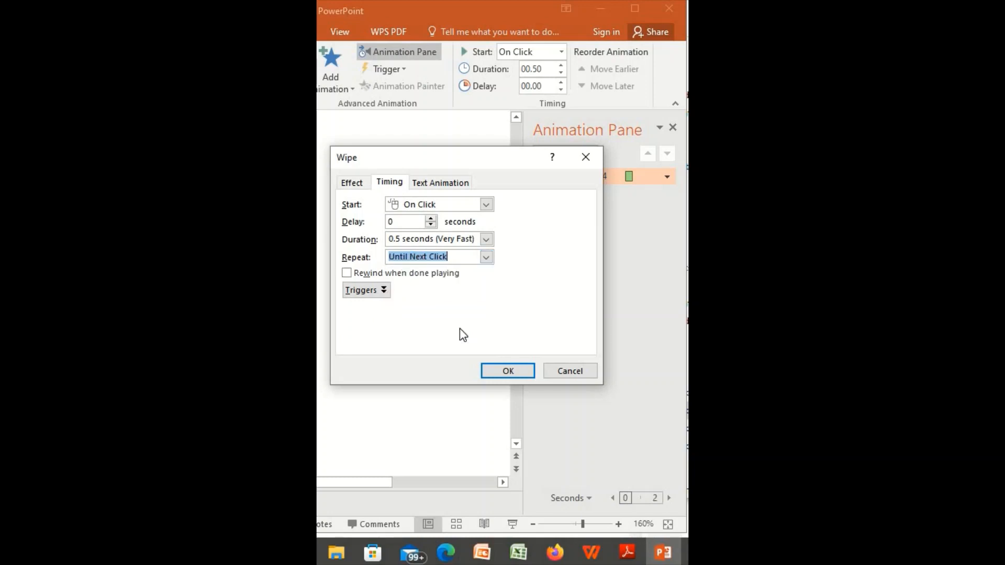
pyautogui.click(501, 371)
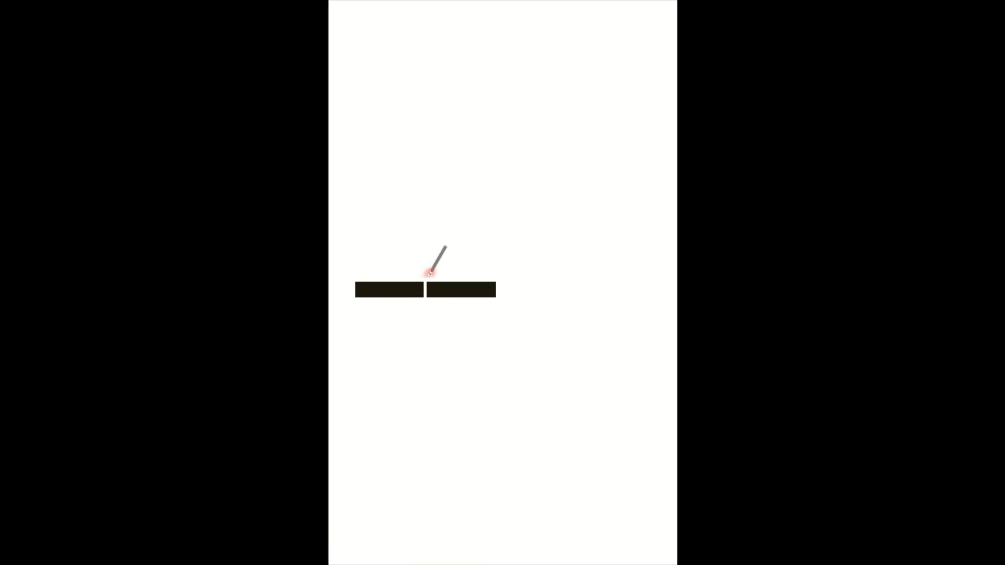
pyautogui.press('Escape')
pyautogui.click(463, 153)
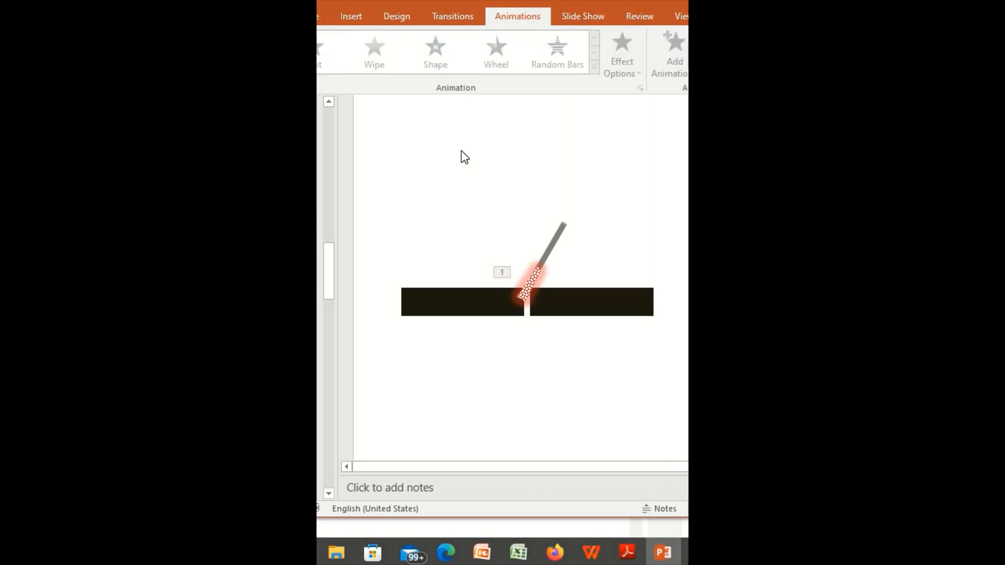
# Draw a second, larger trapezoid above the black bar on the left and turn it upside down
pyautogui.click(351, 21)
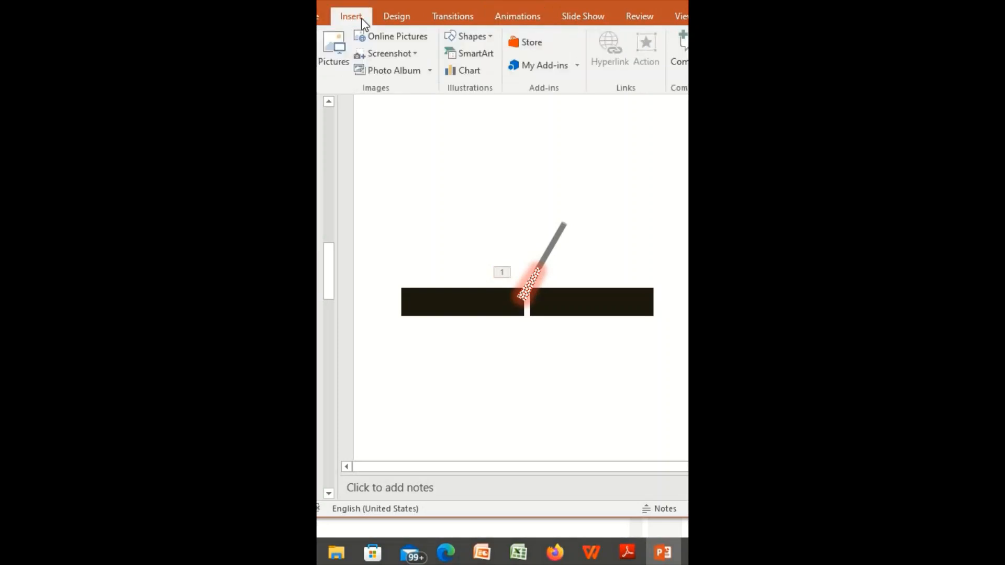
pyautogui.click(469, 38)
pyautogui.click(526, 179)
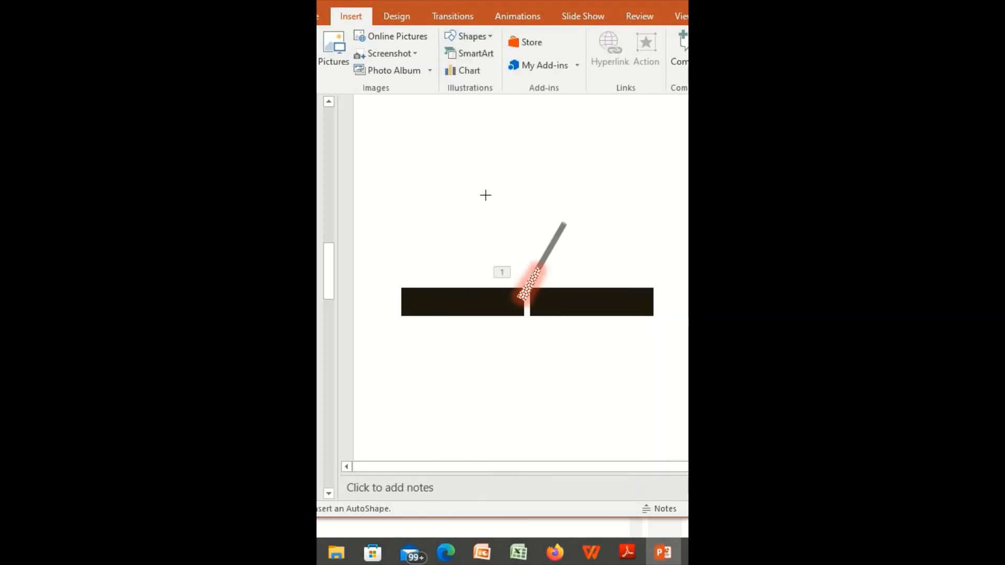
pyautogui.moveTo(448, 191); pyautogui.dragTo(478, 230)
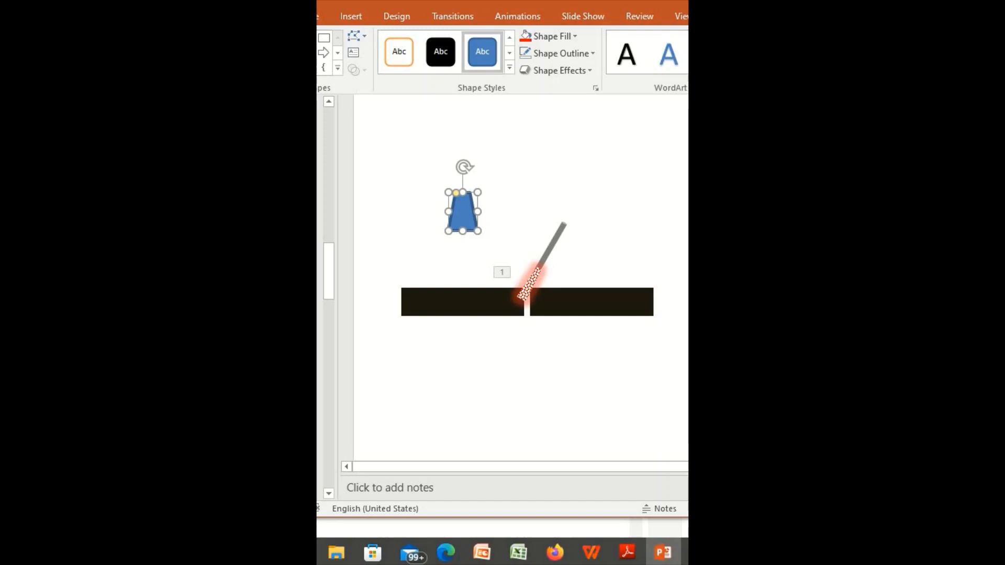
pyautogui.moveTo(463, 167); pyautogui.dragTo(463, 257)
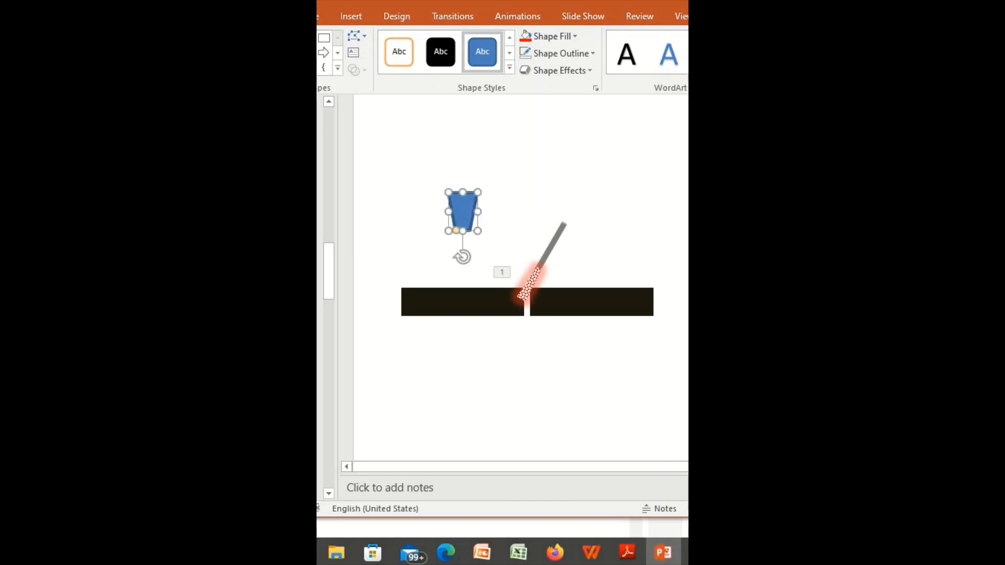
# Remove the outline of the inverted trapezoid and fill it with red
pyautogui.click(561, 54)
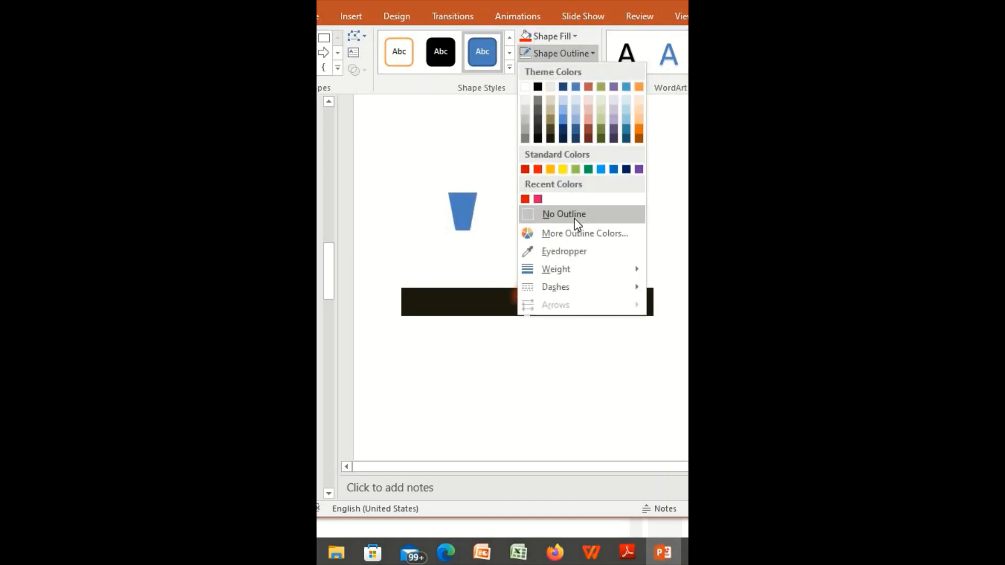
pyautogui.click(574, 218)
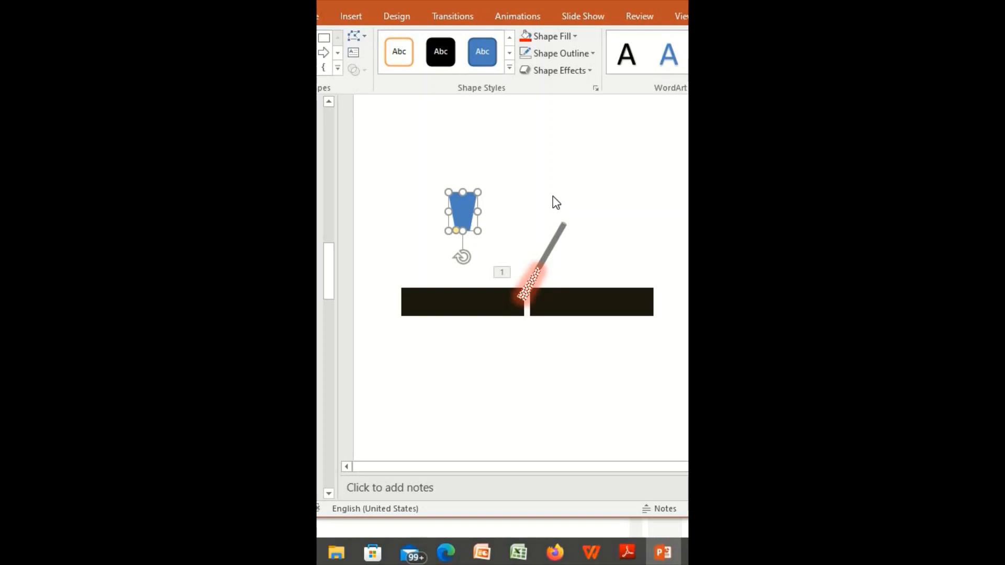
pyautogui.click(524, 40)
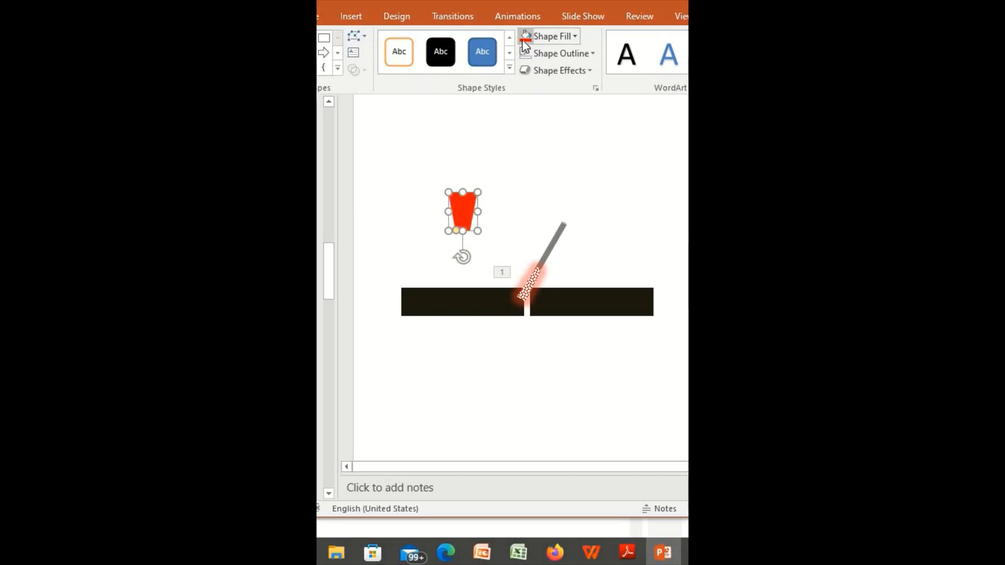
pyautogui.click(564, 40)
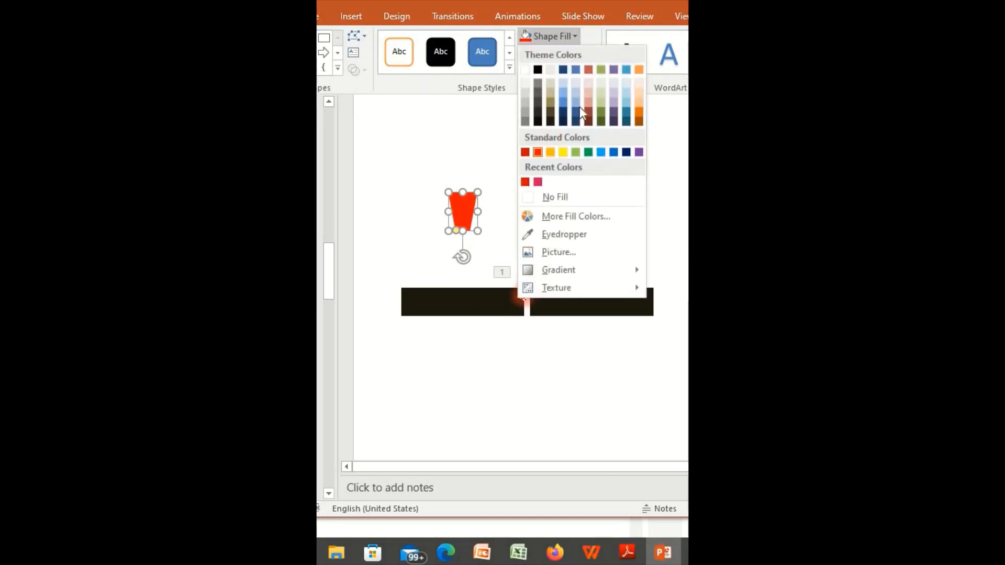
# Replace the inverted trapezoid's solid fill with a pattern fill of short red horizontal dashes on white
pyautogui.rightClick(463, 206)
pyautogui.click(516, 477)
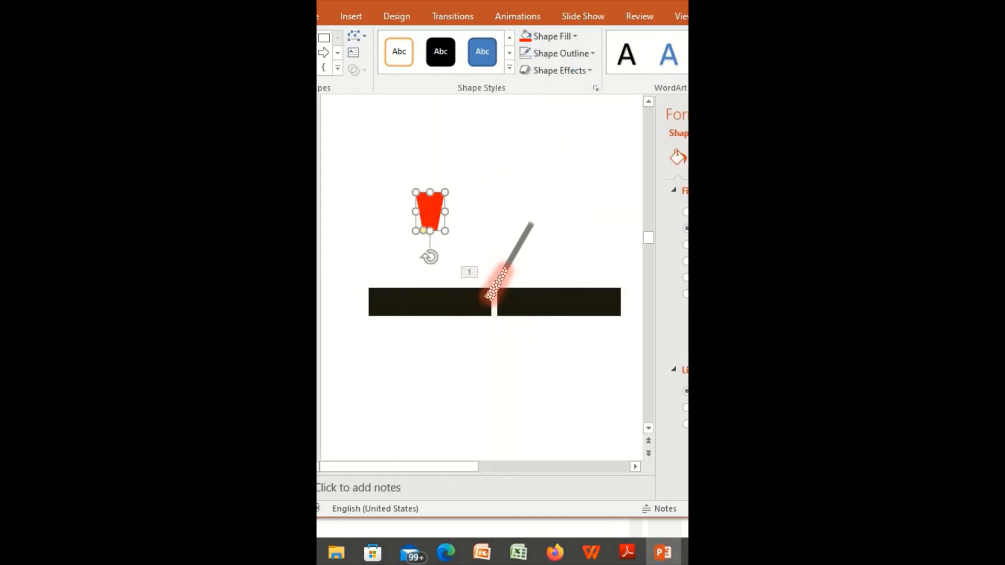
pyautogui.click(482, 295)
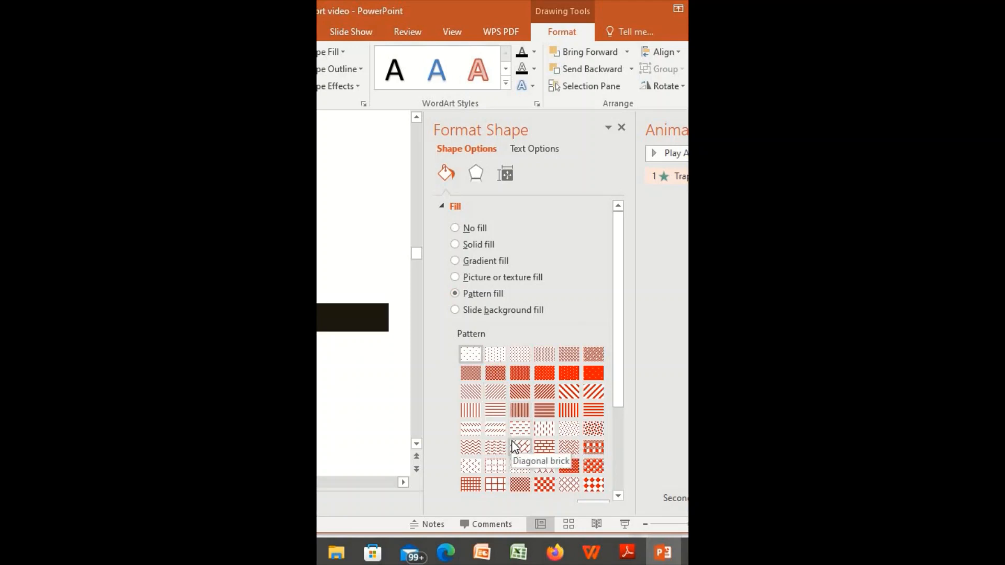
pyautogui.click(519, 430)
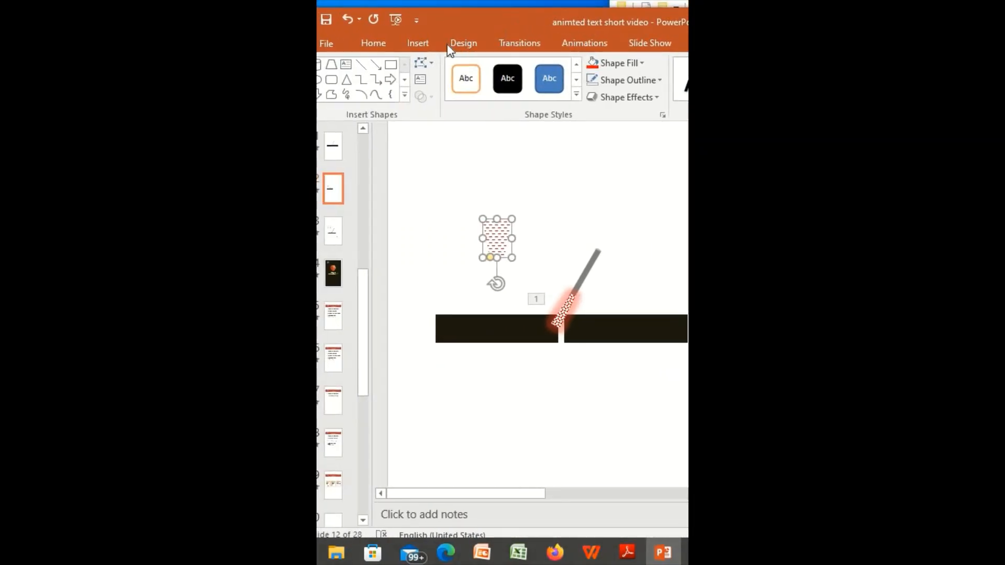
# Add a Box entrance animation to the dash-patterned trapezoid, with Box as its effect shape
pyautogui.click(576, 46)
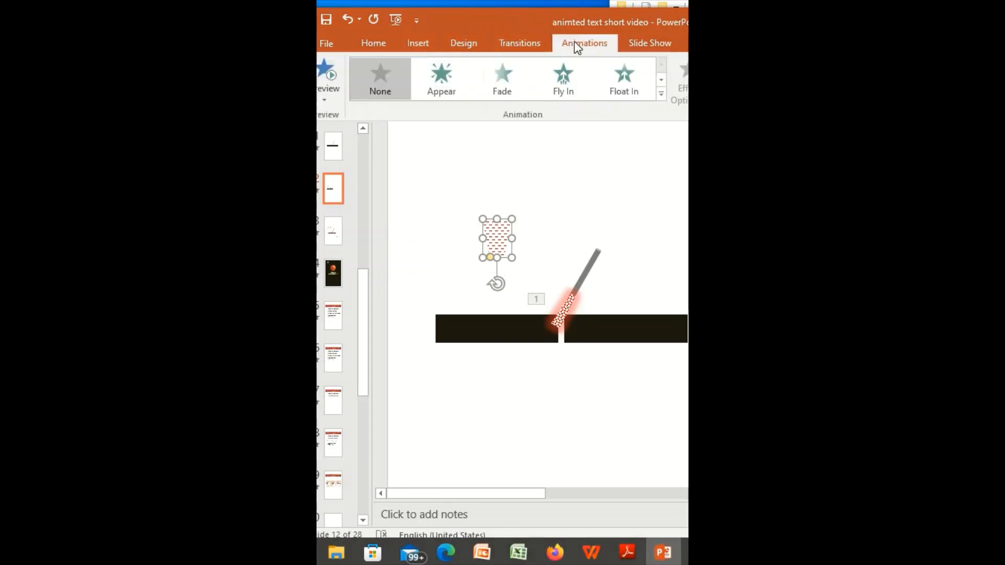
pyautogui.click(615, 92)
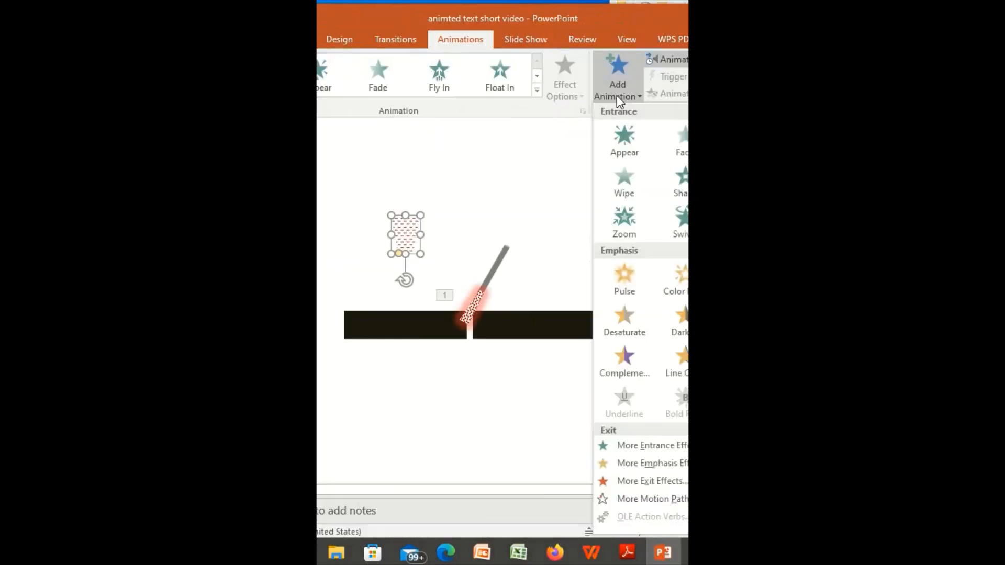
pyautogui.click(649, 445)
pyautogui.click(504, 173)
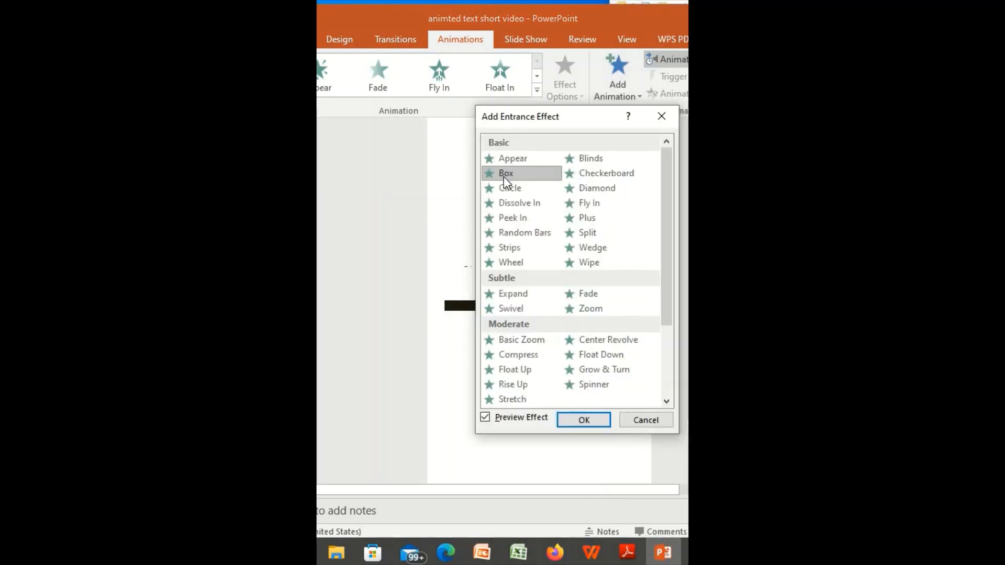
pyautogui.click(580, 420)
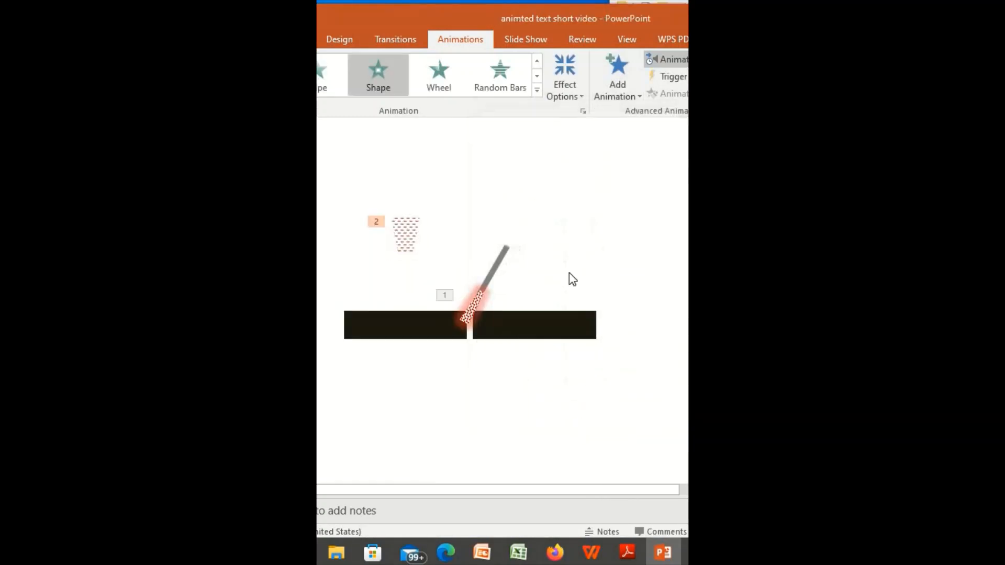
pyautogui.click(564, 92)
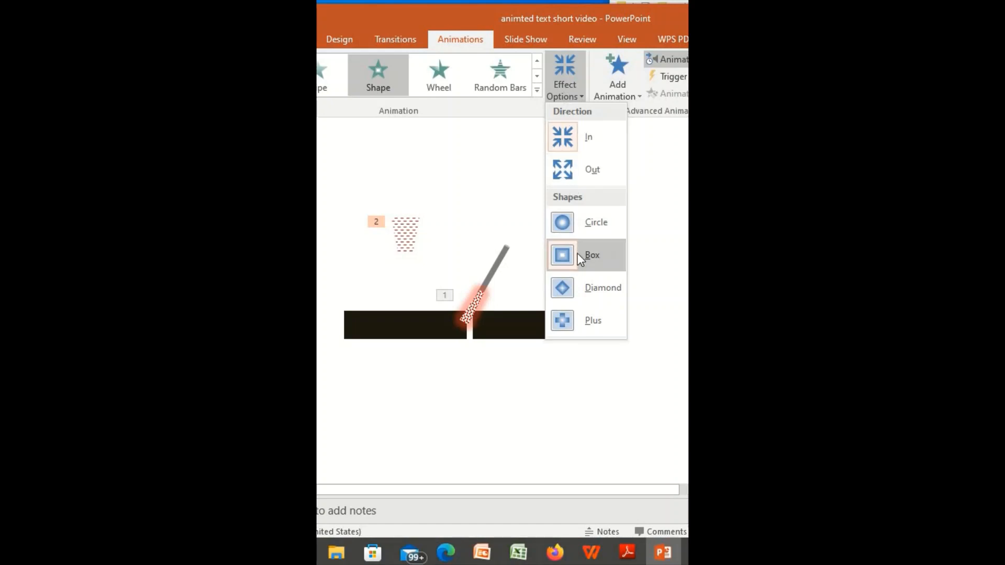
pyautogui.click(580, 256)
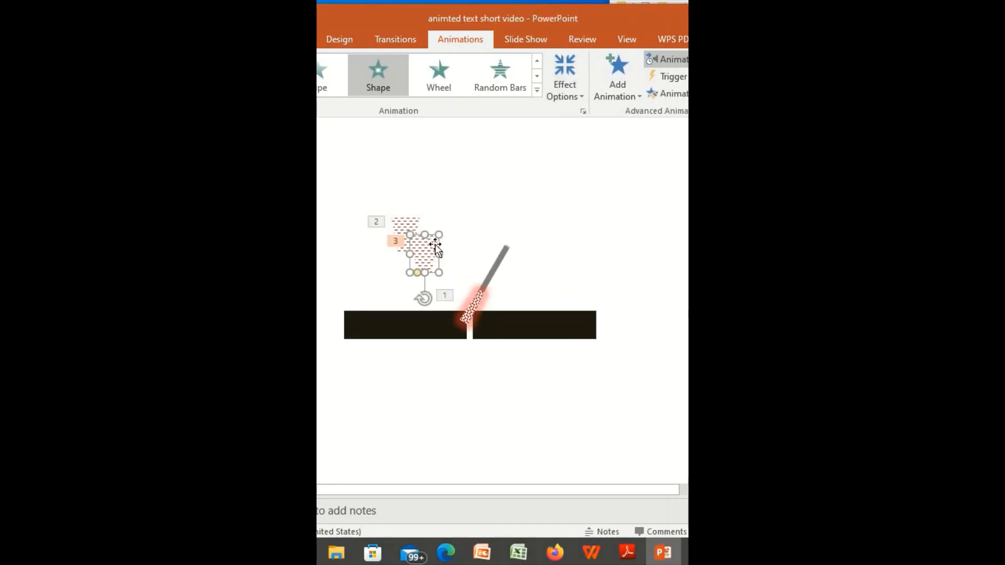
# Place a copy of the dash-patterned trapezoid above the rod on the right and fill it with the darkest brown theme shade
pyautogui.moveTo(530, 222); pyautogui.dragTo(541, 218)
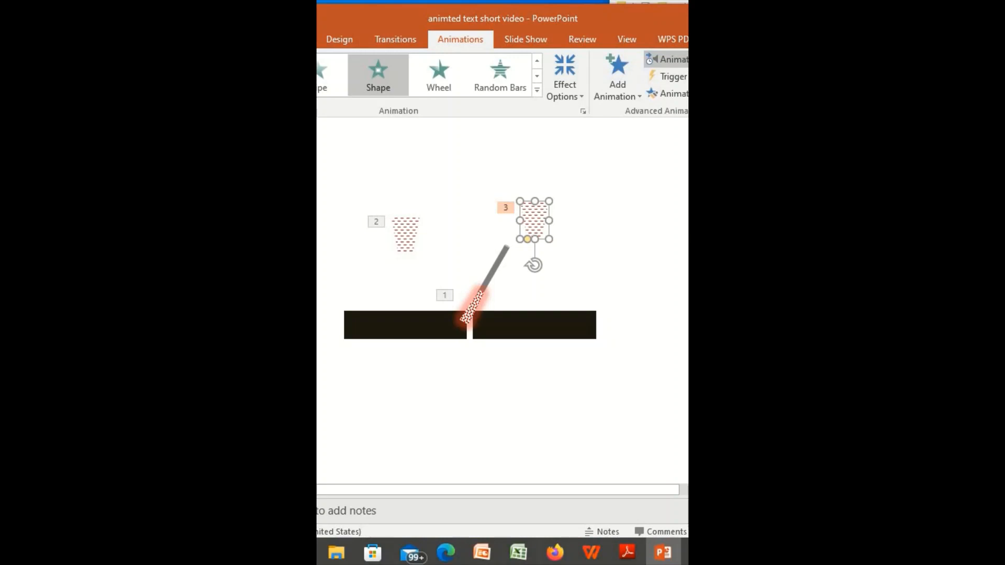
pyautogui.click(516, 59)
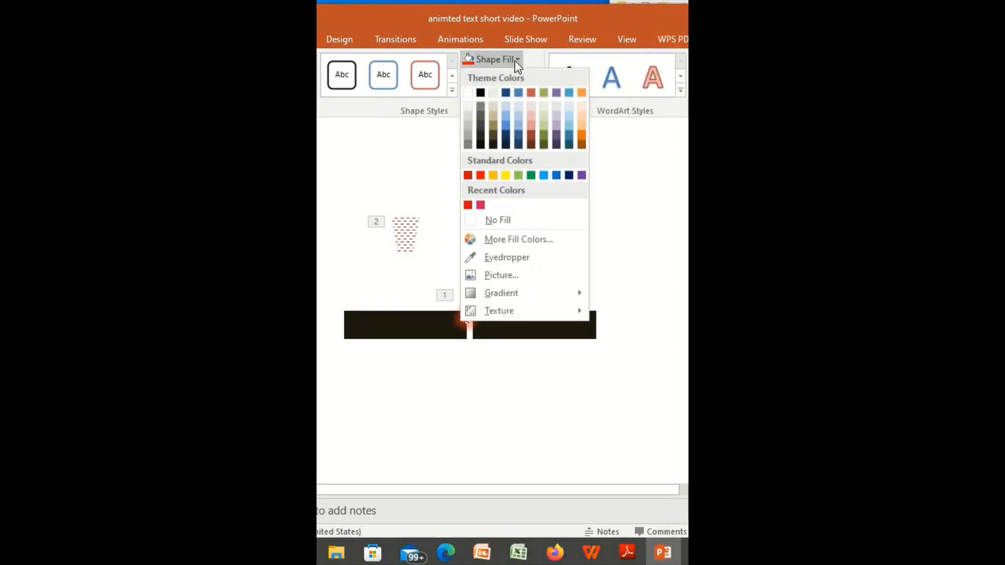
pyautogui.click(493, 144)
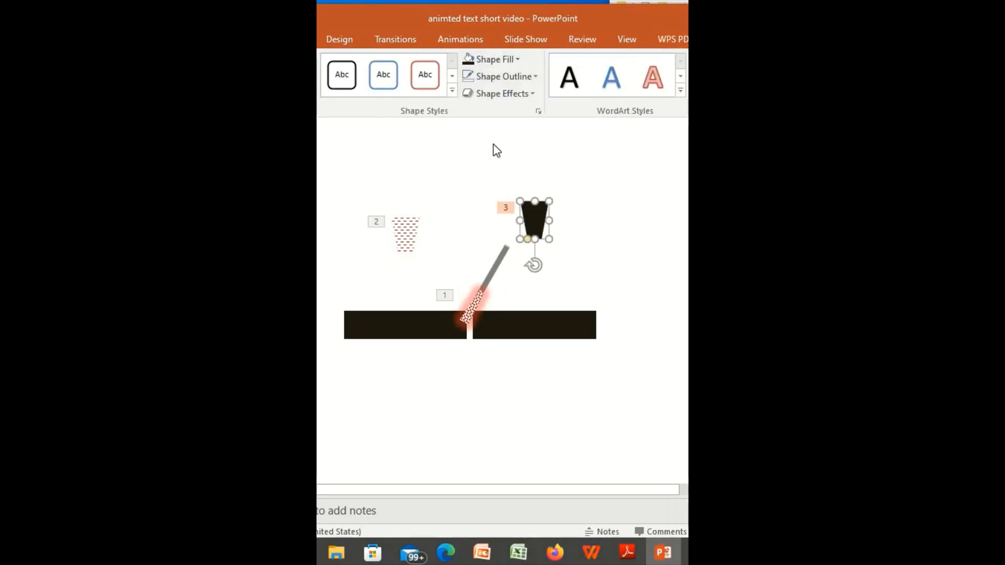
# Add another Box entrance animation to the dark trapezoid copy
pyautogui.click(626, 86)
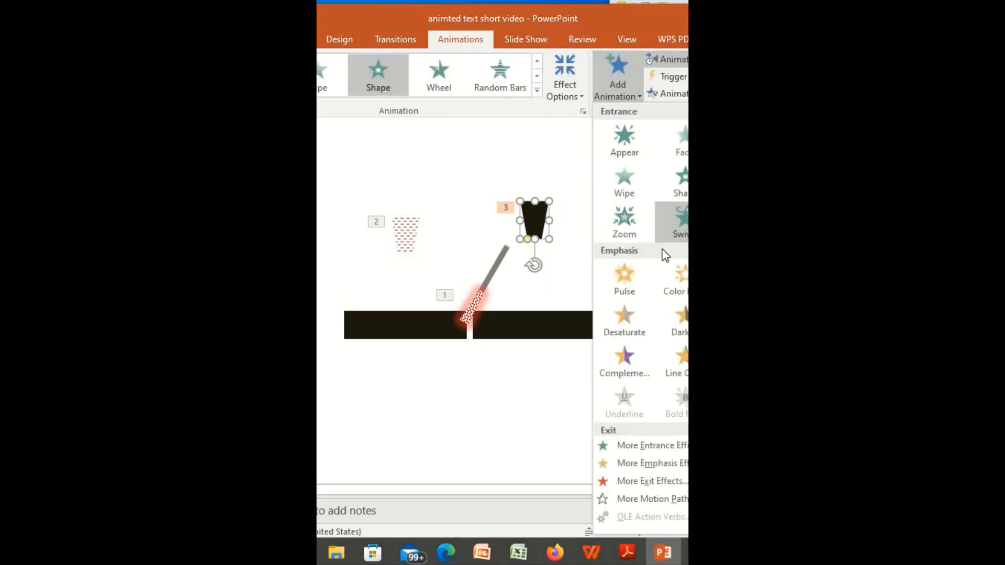
pyautogui.click(657, 444)
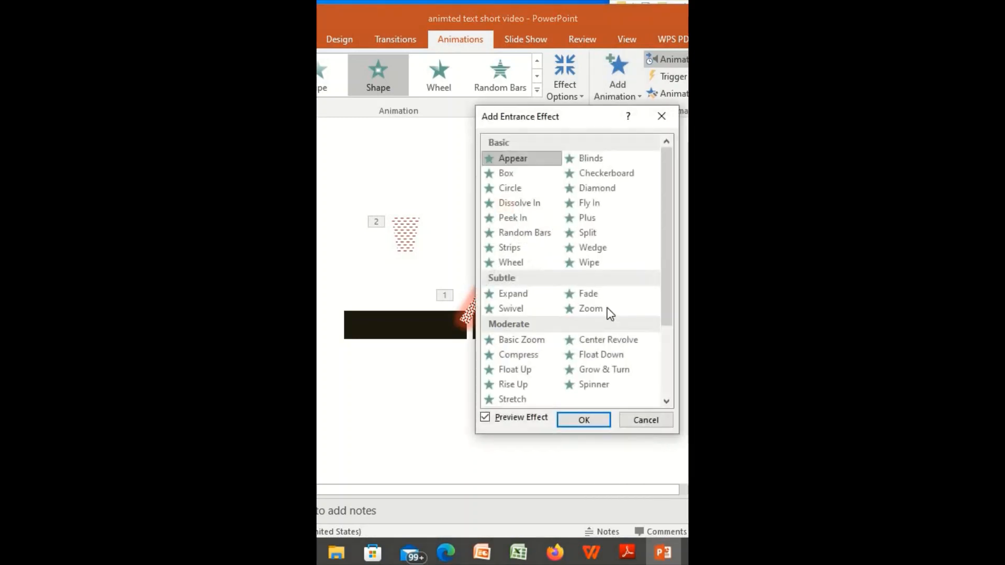
pyautogui.click(509, 174)
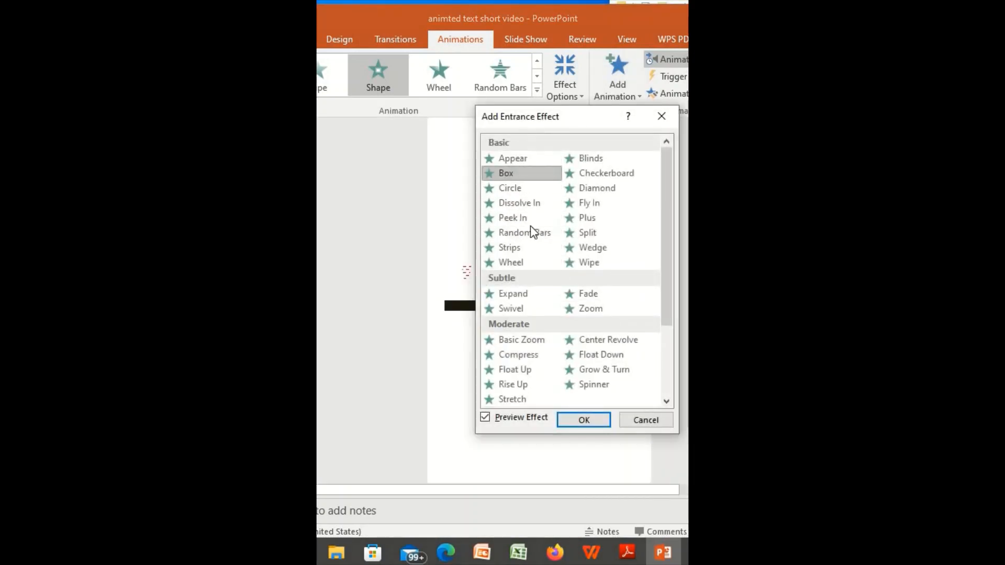
pyautogui.click(592, 422)
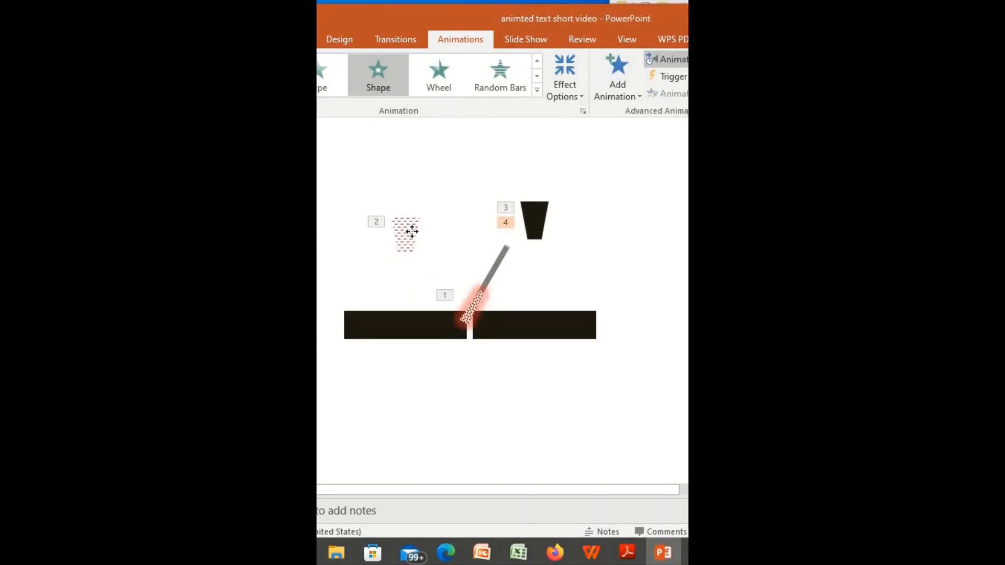
# Fit the dash-patterned trapezoid into the gap between the two bars and place the dark trapezoid directly over it
pyautogui.moveTo(412, 232); pyautogui.dragTo(472, 341)
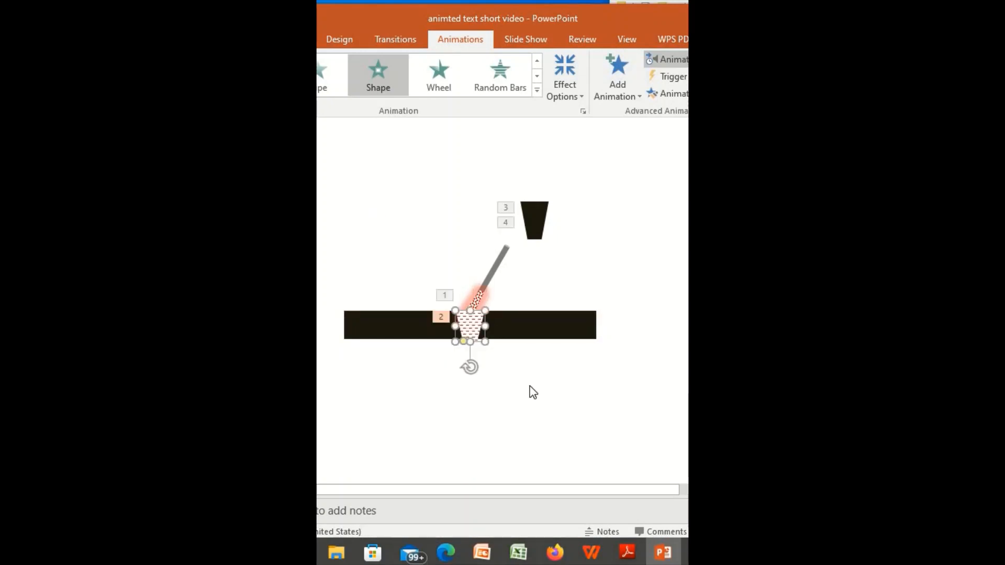
pyautogui.click(533, 391)
pyautogui.moveTo(535, 220); pyautogui.dragTo(469, 339)
# Add a Fade exit animation to the glowing spark trapezoid at the rod's tip
pyautogui.moveTo(776, 16); pyautogui.dragTo(444, 26)
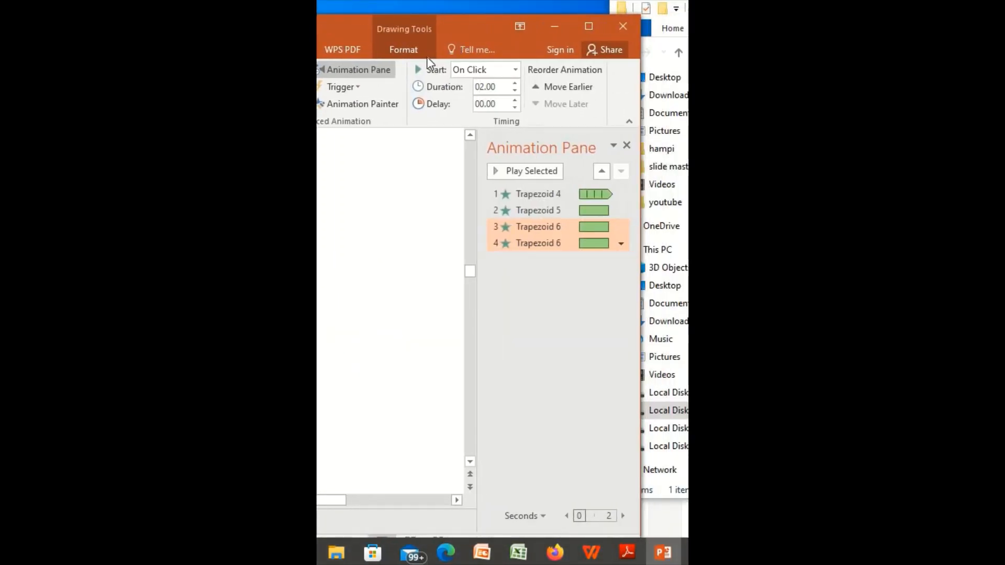
pyautogui.click(410, 53)
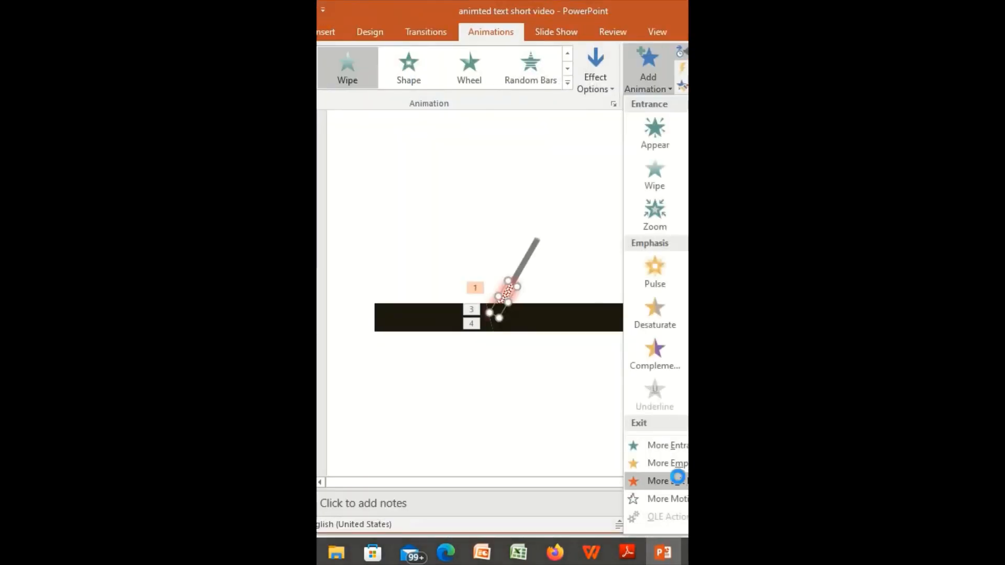
pyautogui.click(677, 477)
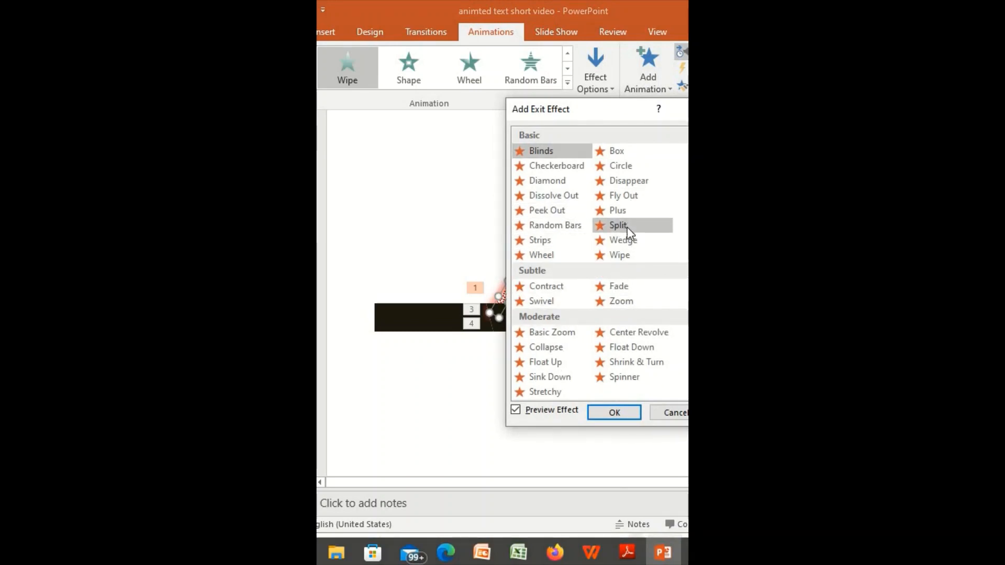
pyautogui.click(623, 292)
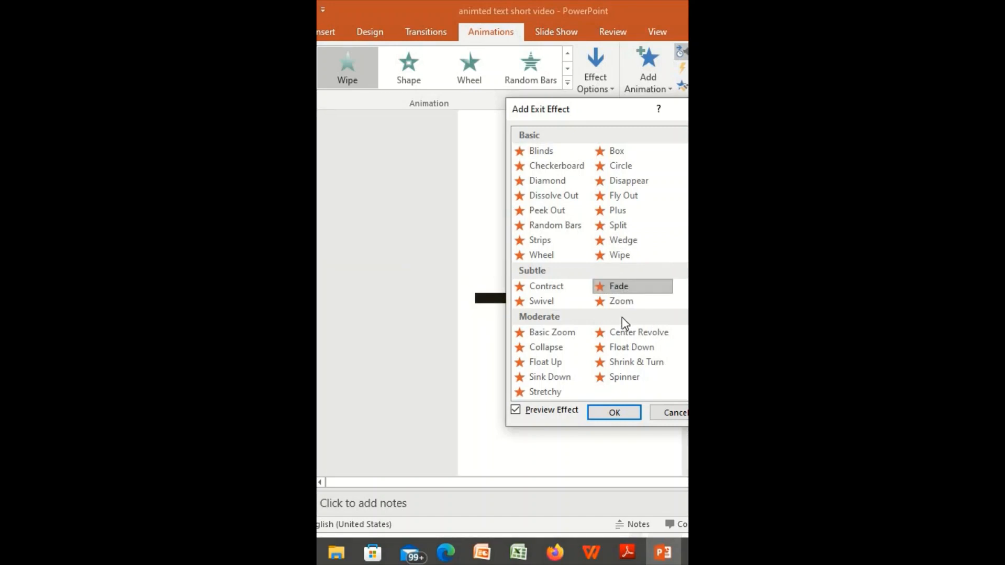
pyautogui.click(614, 413)
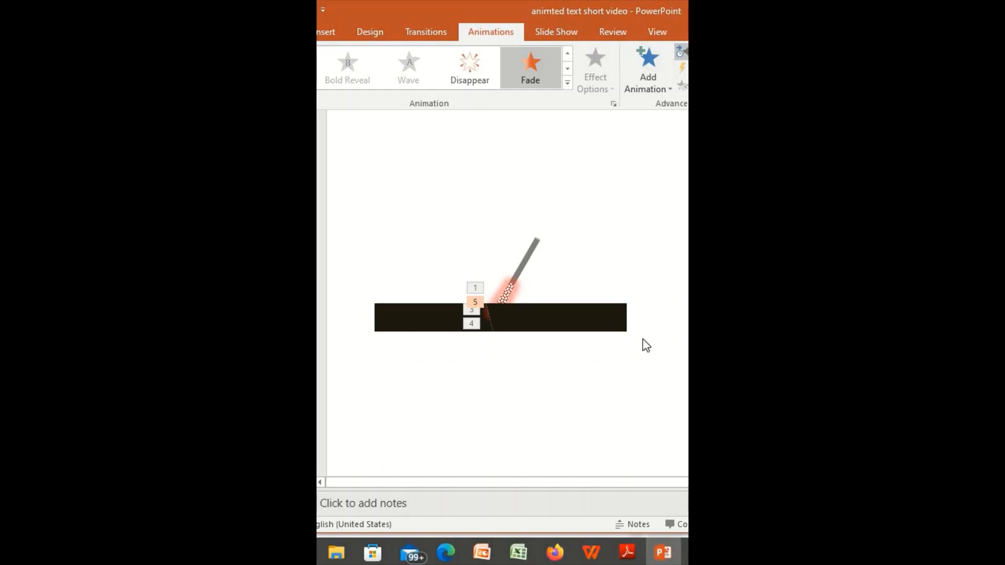
# Add an Up motion path to the grey rod and shorten the path by lowering its end point toward the rod
pyautogui.click(532, 249)
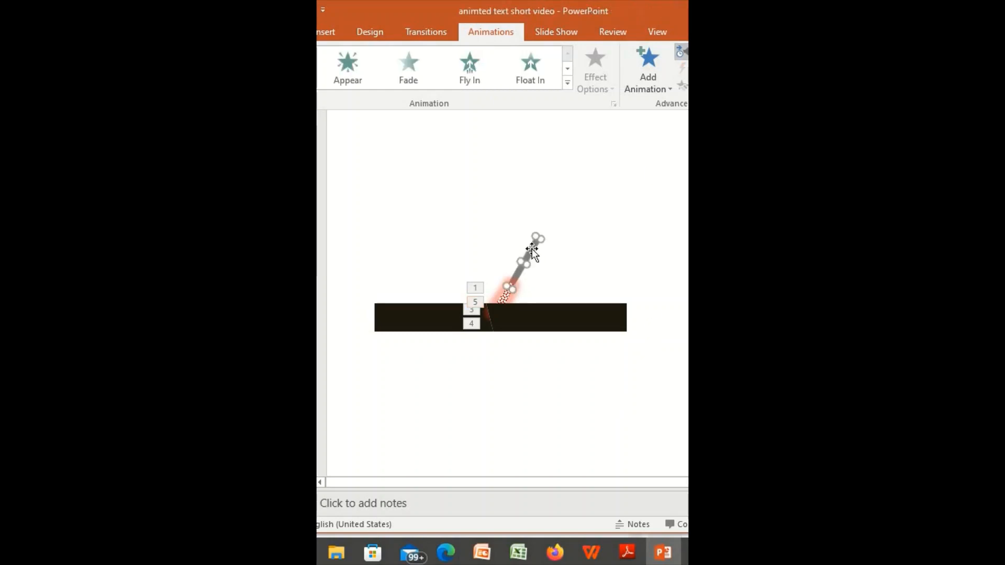
pyautogui.click(647, 87)
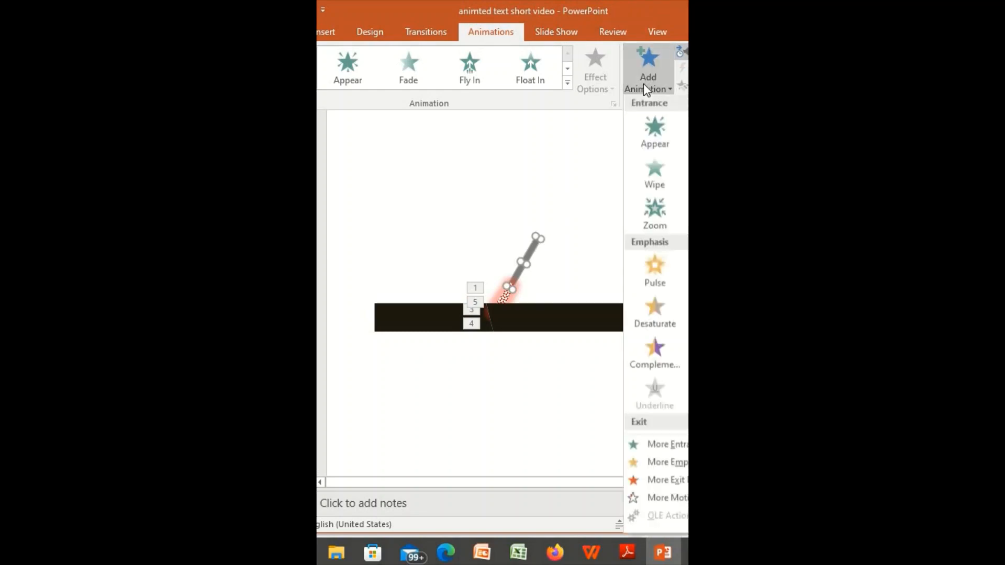
pyautogui.click(667, 500)
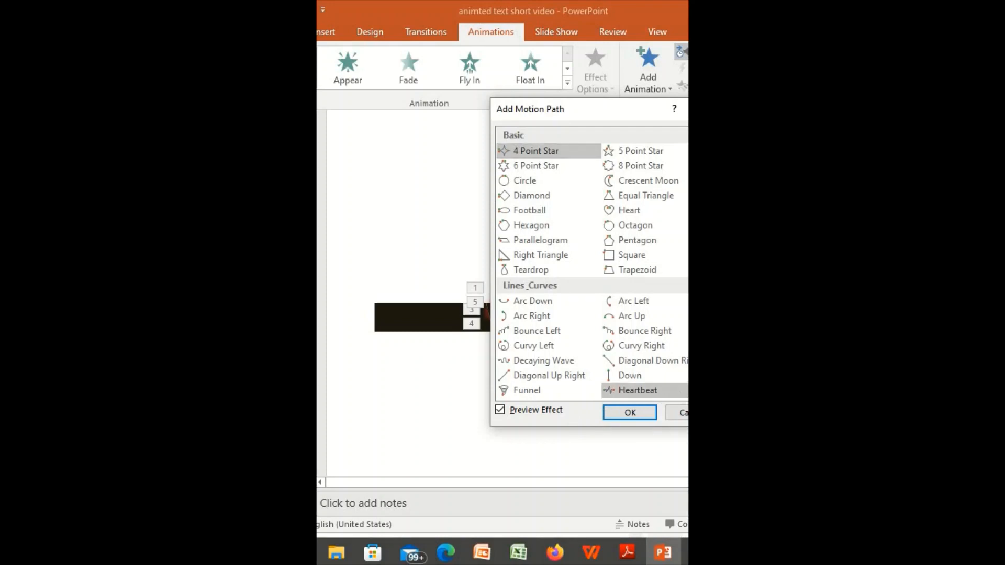
pyautogui.scroll(-2, 608, 390)
pyautogui.scroll(-7, 593, 261)
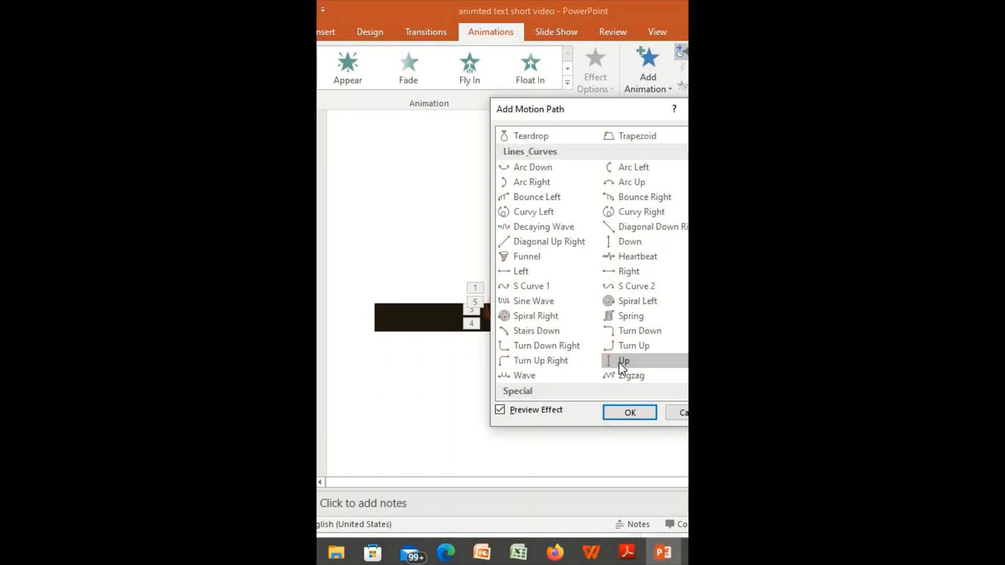
pyautogui.click(619, 362)
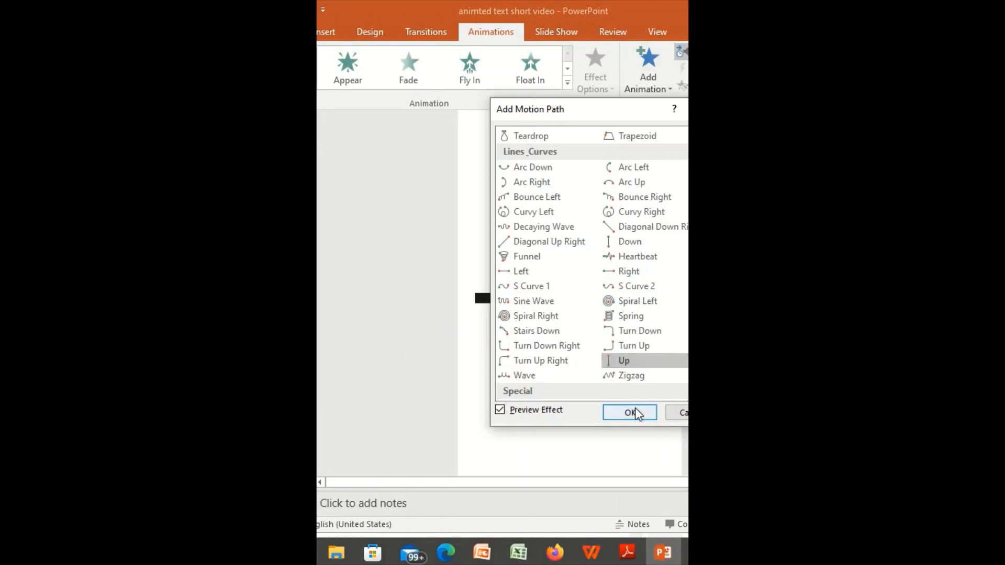
pyautogui.click(635, 411)
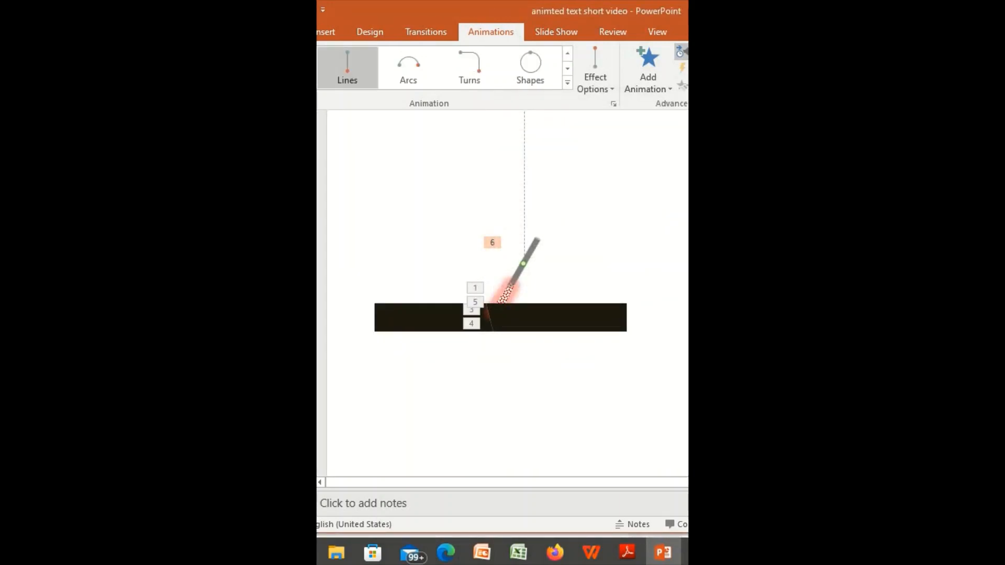
pyautogui.scroll(-4, 506, 127)
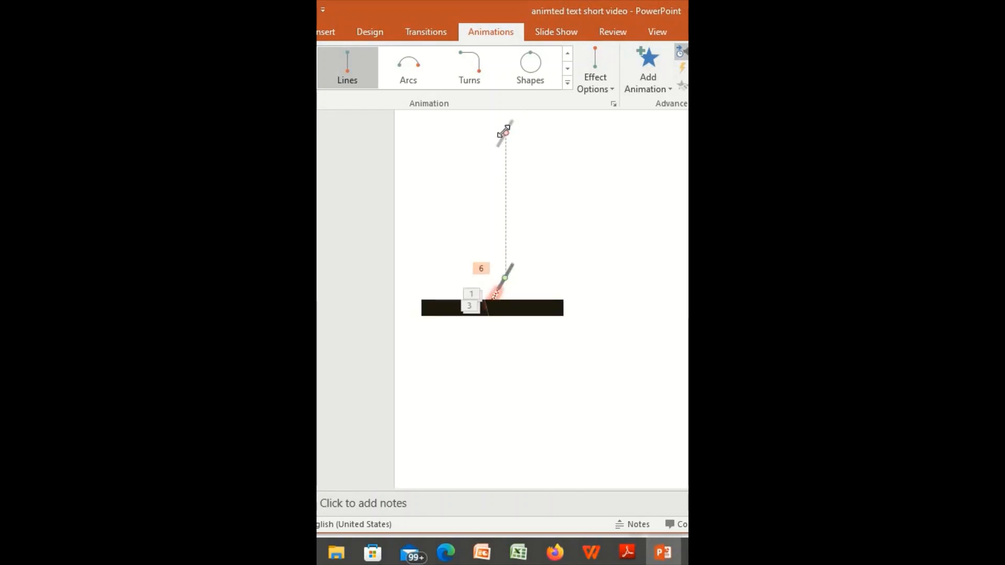
pyautogui.moveTo(504, 131); pyautogui.dragTo(508, 268)
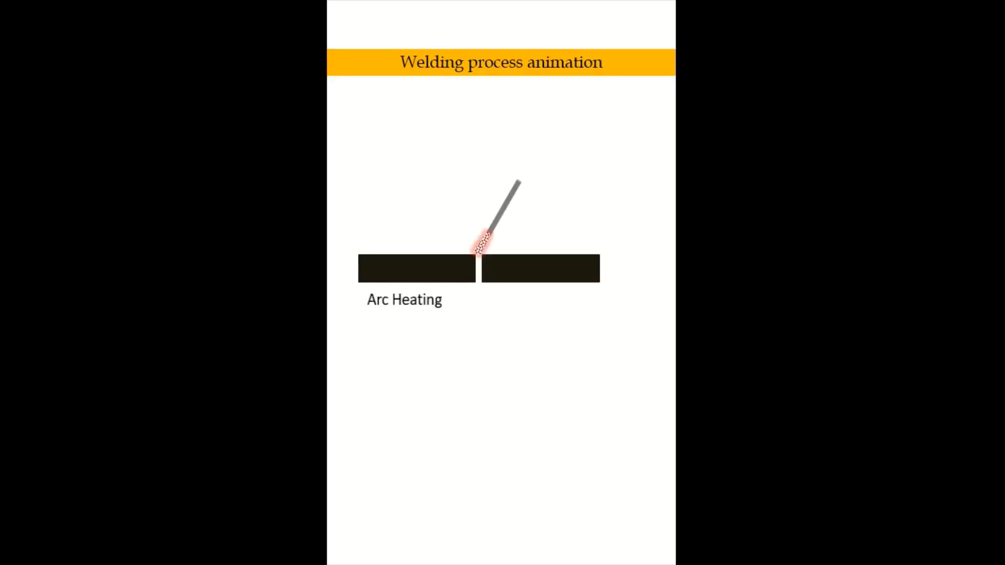